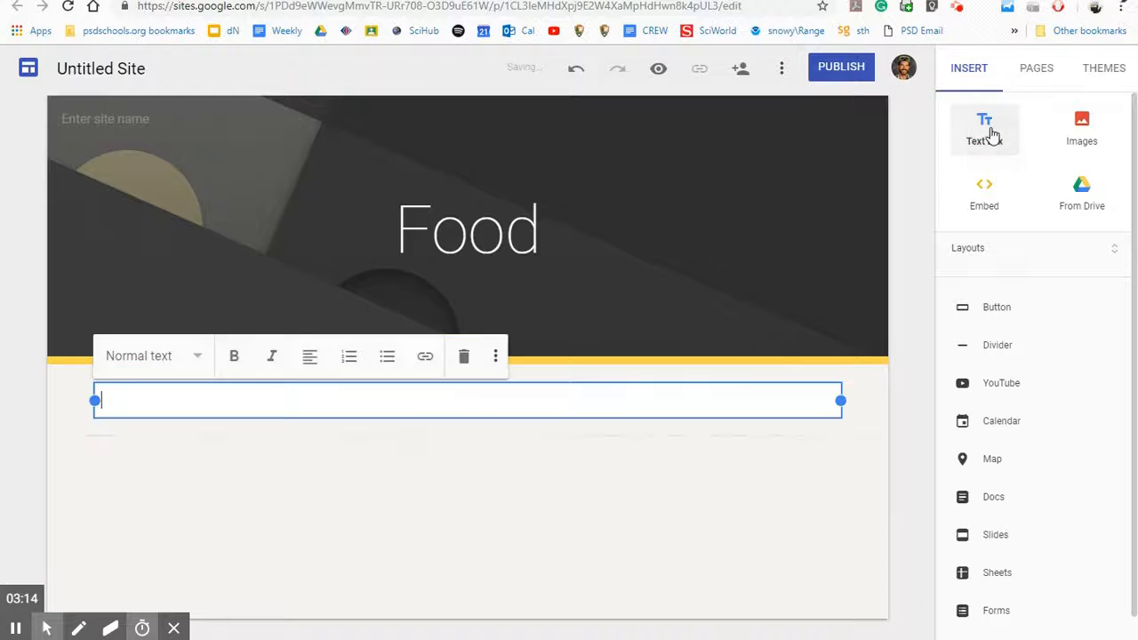
# Step: Type the placeholder text 'dfldhdhklfa' in the text box under the Food header
pyautogui.click(391, 405)
pyautogui.write('dfldhdhklfa')
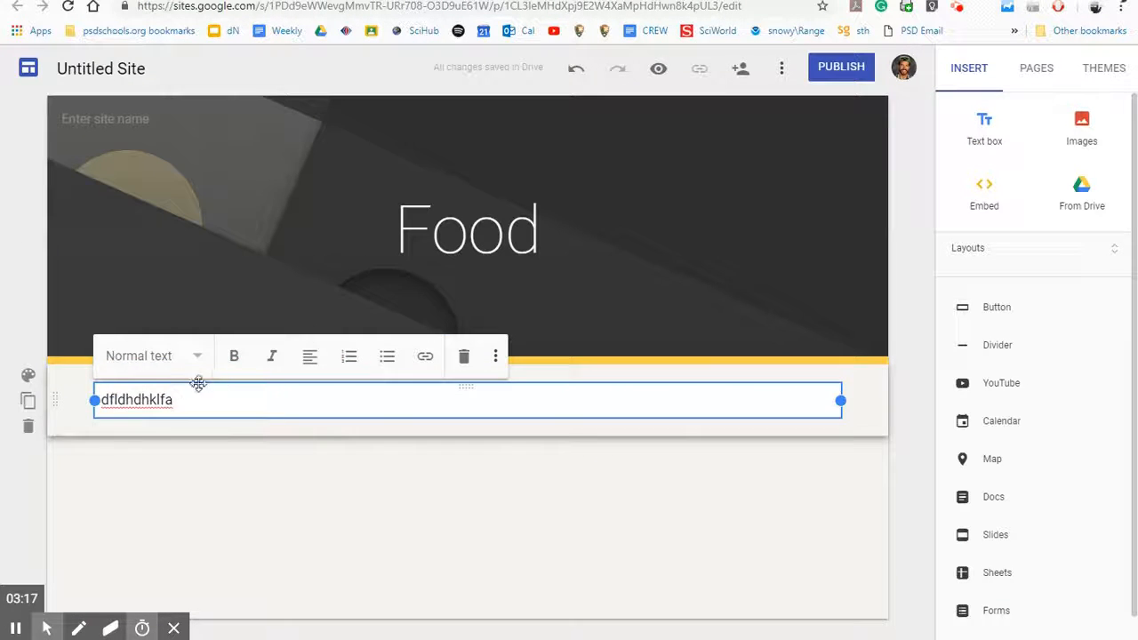
pyautogui.moveTo(198, 384)
pyautogui.mouseDown()
pyautogui.moveTo(187, 421)
pyautogui.moveTo(197, 406)
pyautogui.mouseUp()
# Step: Try the Title, Heading, Subheading and Small styles on the text, then revert to Normal text
pyautogui.click(179, 368)
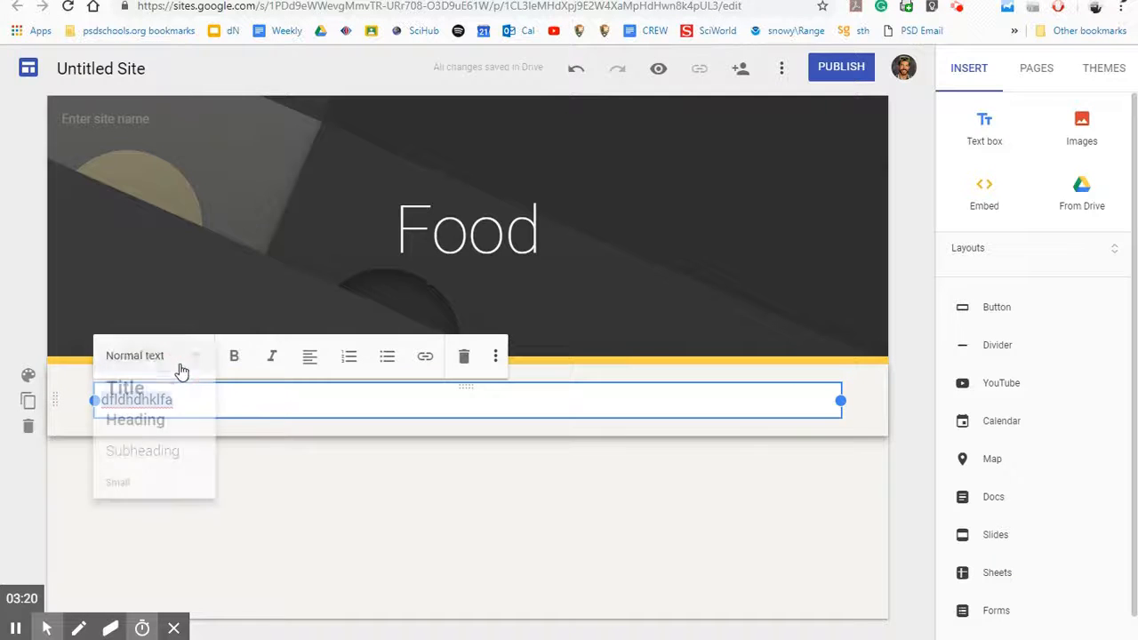
pyautogui.click(175, 400)
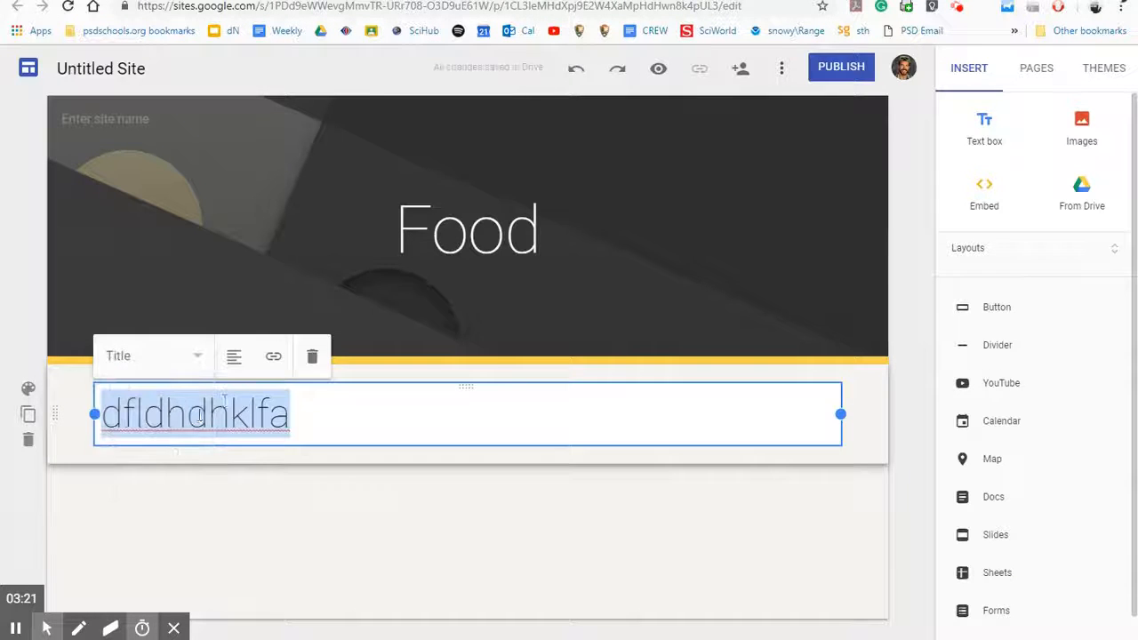
pyautogui.click(192, 364)
pyautogui.click(177, 435)
pyautogui.click(166, 362)
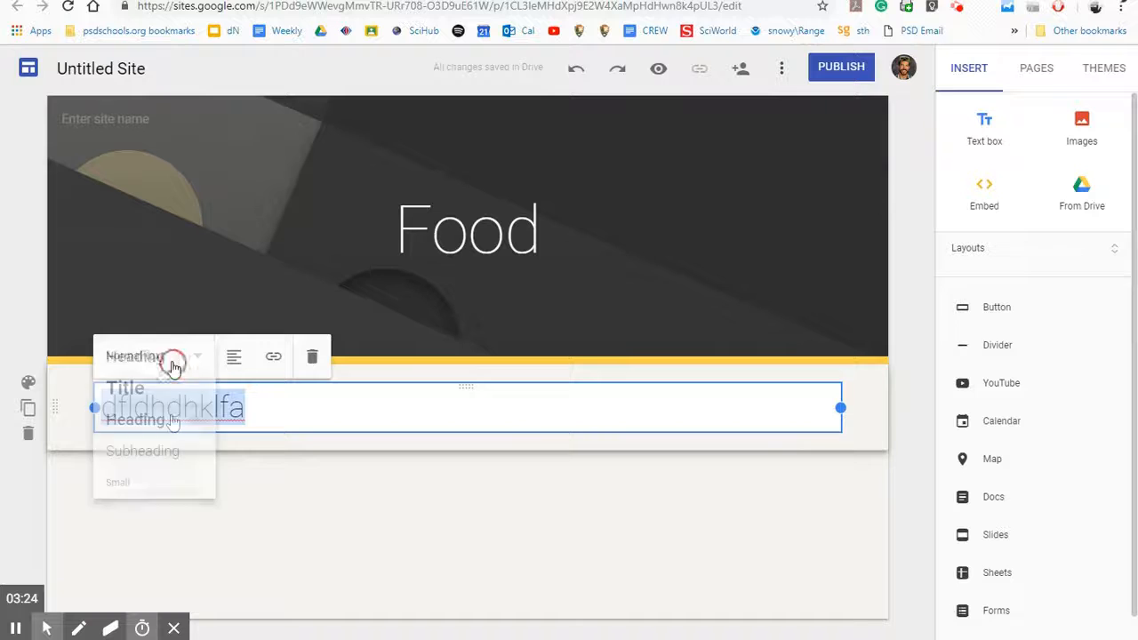
pyautogui.click(181, 384)
pyautogui.click(170, 357)
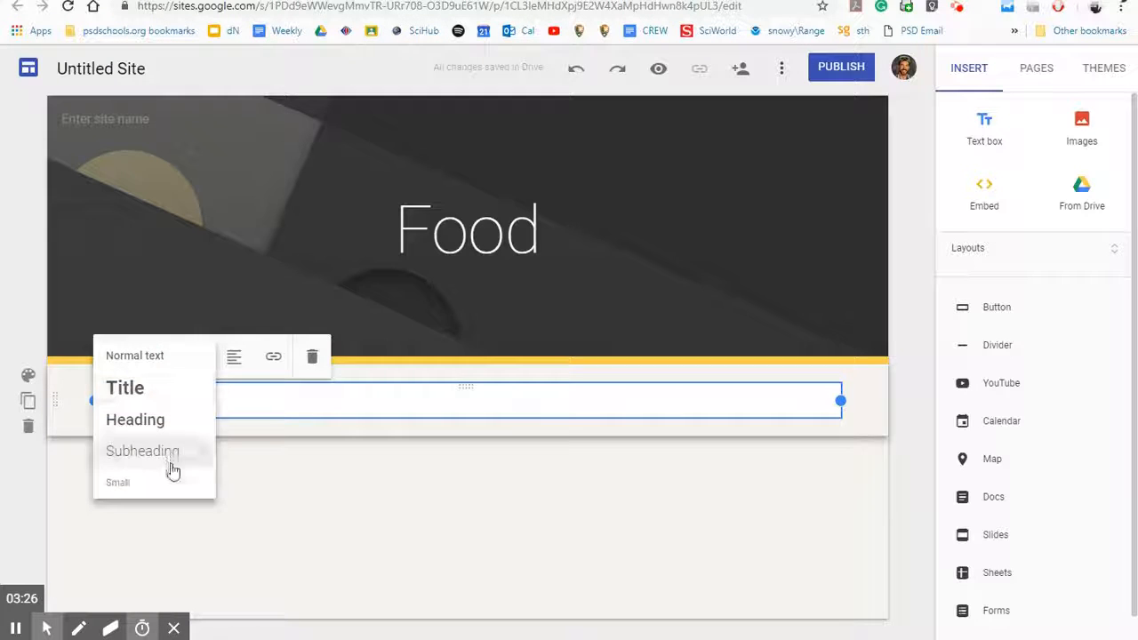
pyautogui.click(172, 474)
pyautogui.click(180, 355)
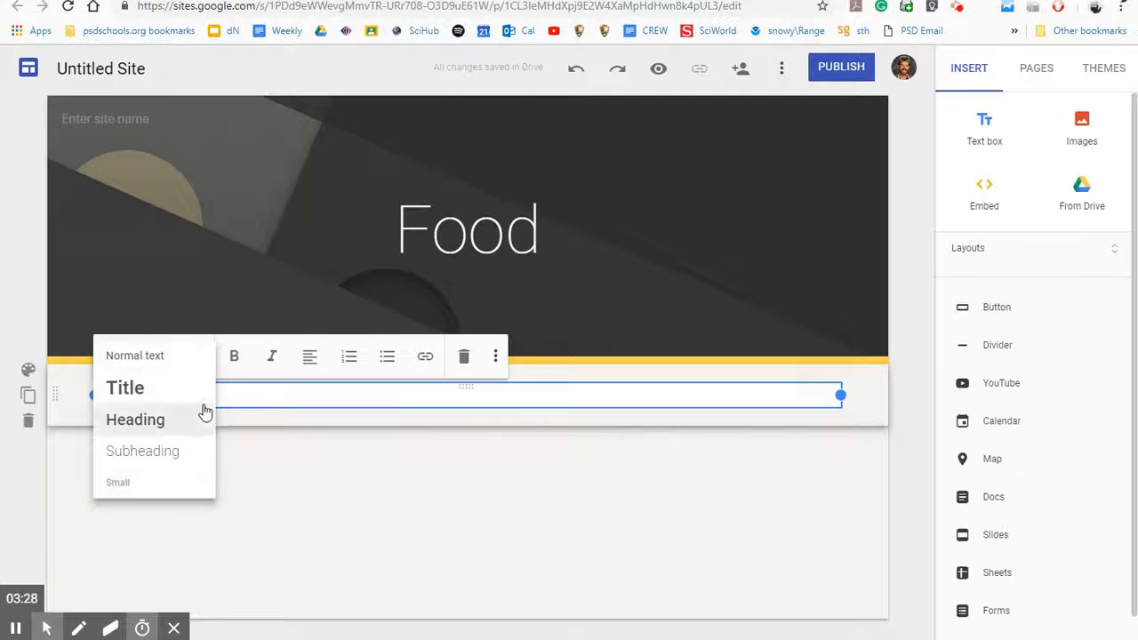
pyautogui.click(189, 364)
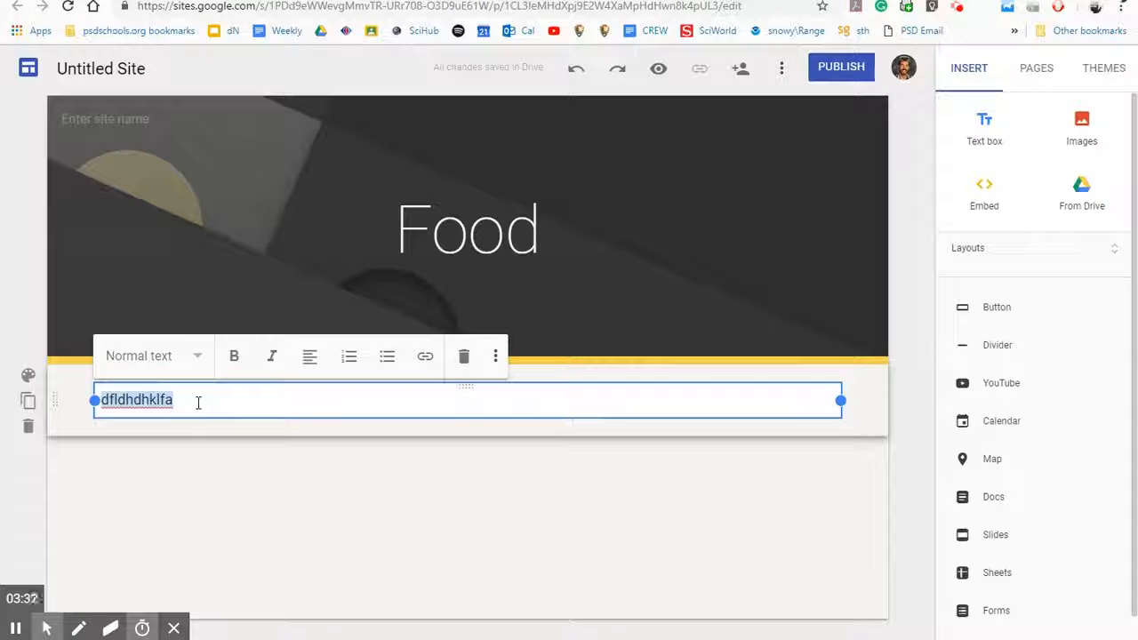
# Step: Style the placeholder text as a Title and deselect the text box
pyautogui.click(171, 355)
pyautogui.click(175, 400)
pyautogui.click(301, 459)
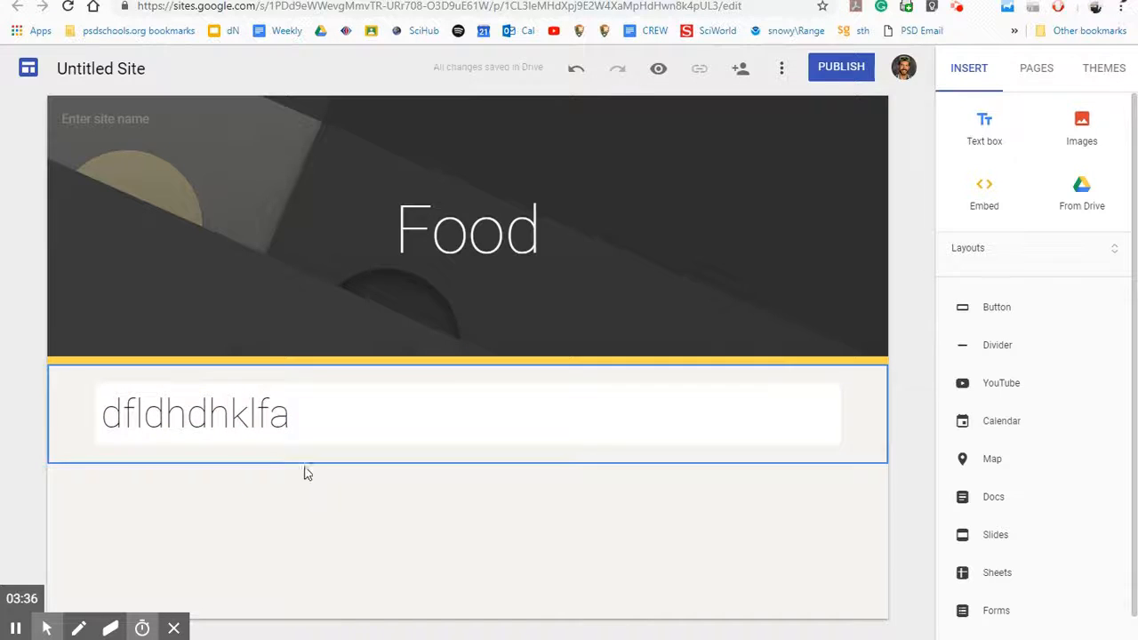
pyautogui.click(229, 414)
pyautogui.click(271, 511)
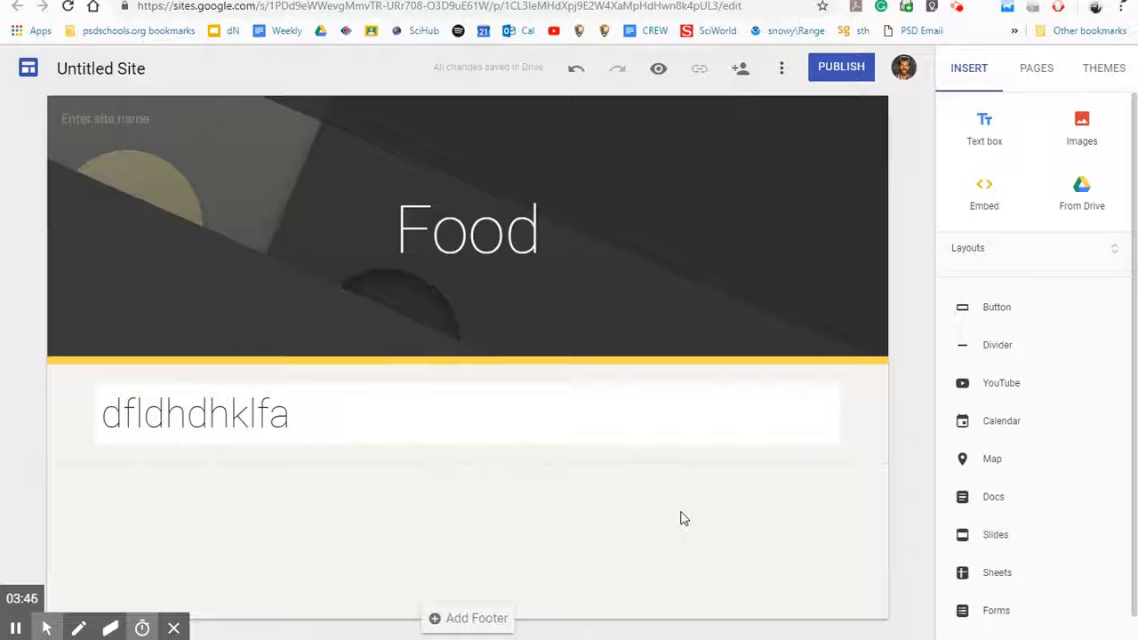
pyautogui.click(995, 307)
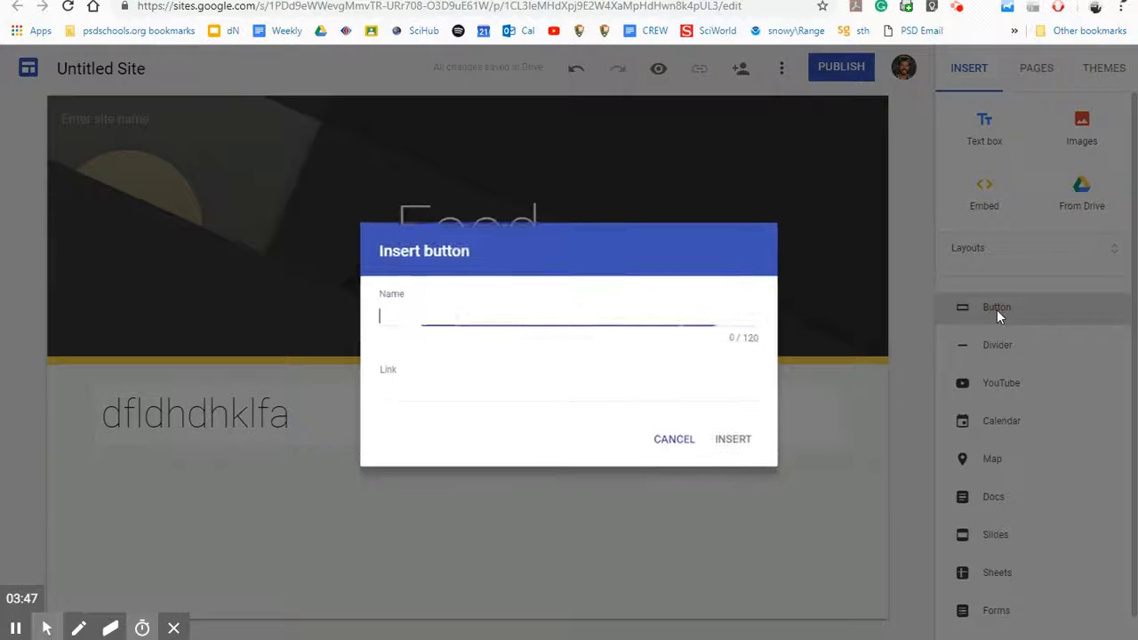
pyautogui.click(425, 390)
pyautogui.write('www')
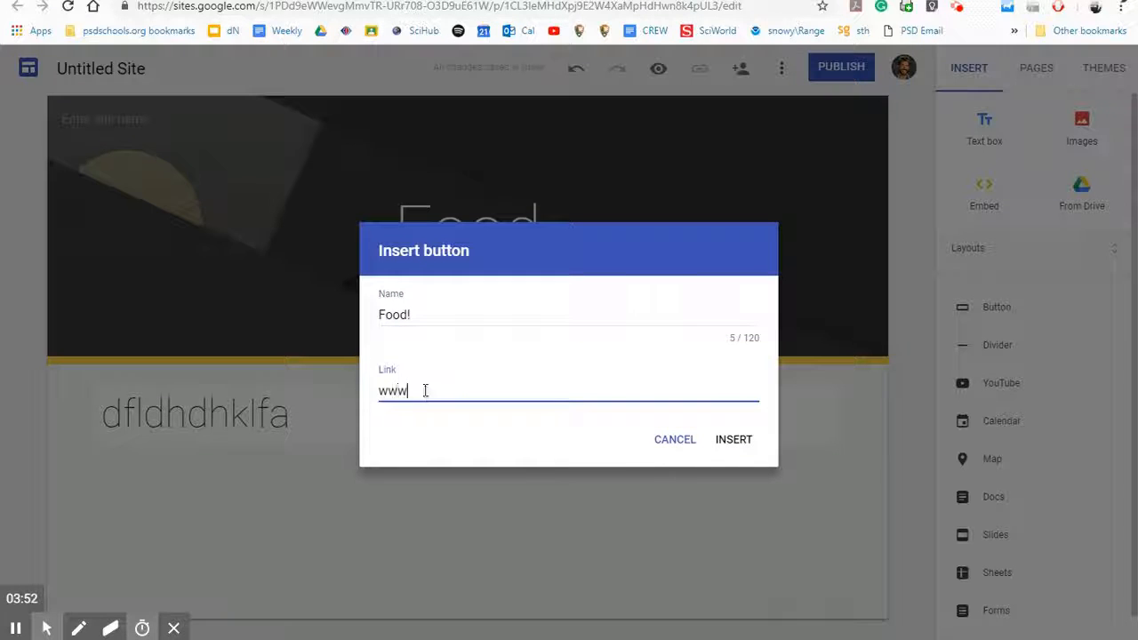
pyautogui.write('.foo.c')
pyautogui.press('BackSpace')
pyautogui.press('BackSpace')
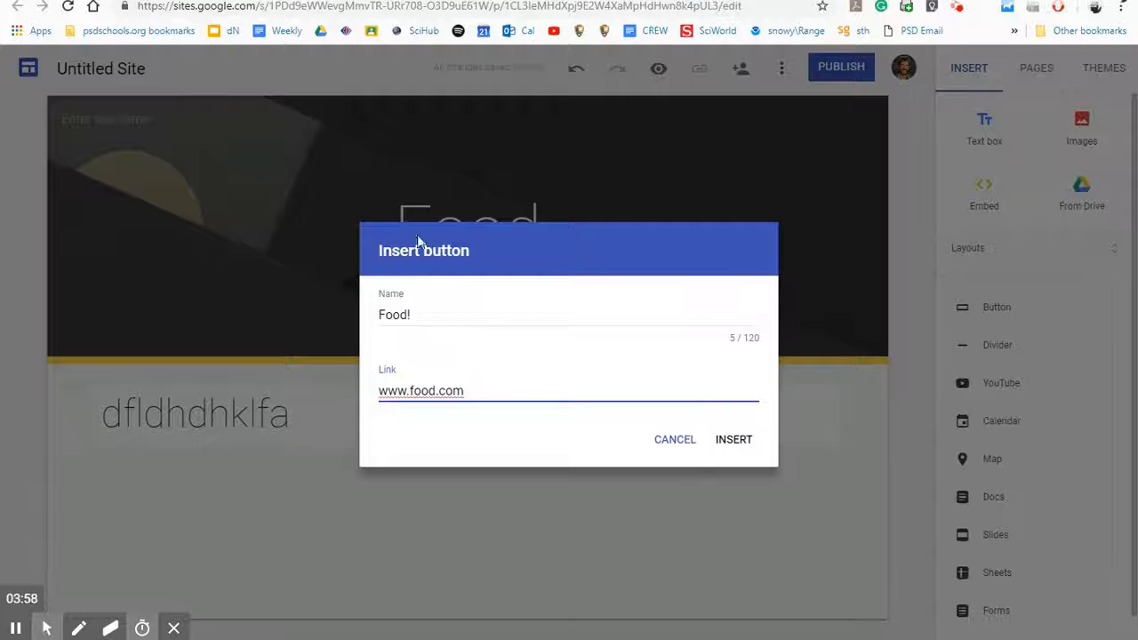
pyautogui.click(731, 440)
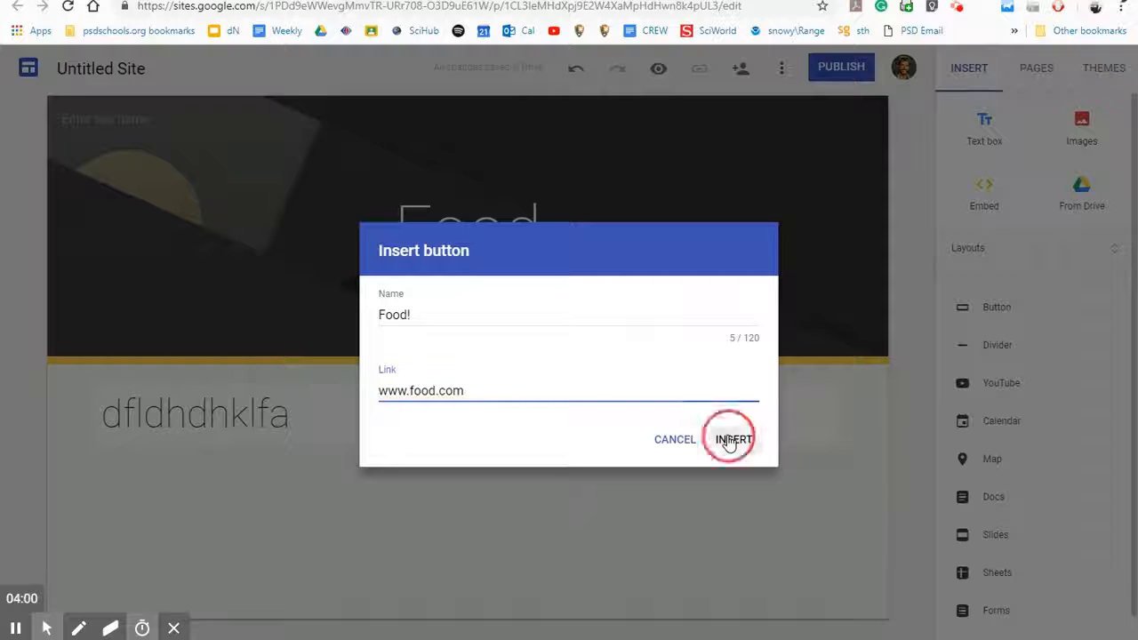
pyautogui.moveTo(169, 440); pyautogui.dragTo(711, 438)
pyautogui.moveTo(560, 435); pyautogui.dragTo(437, 426)
# Step: Search YouTube for 'food' and embed '42 Foods You Need To Eat Before You Die'
pyautogui.click(596, 538)
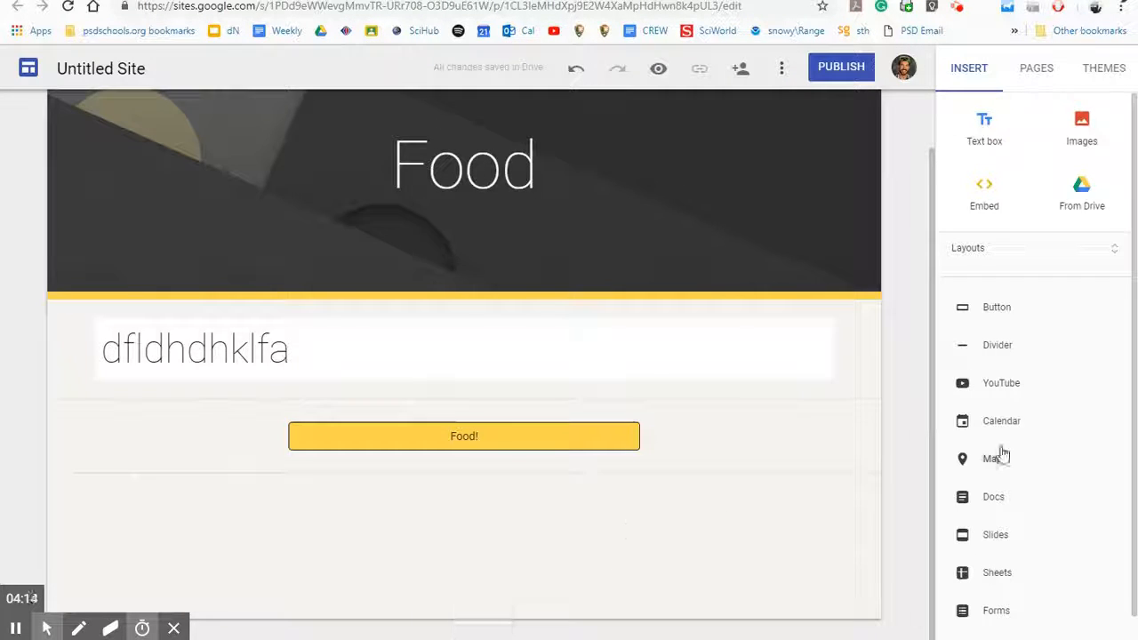
pyautogui.click(1029, 391)
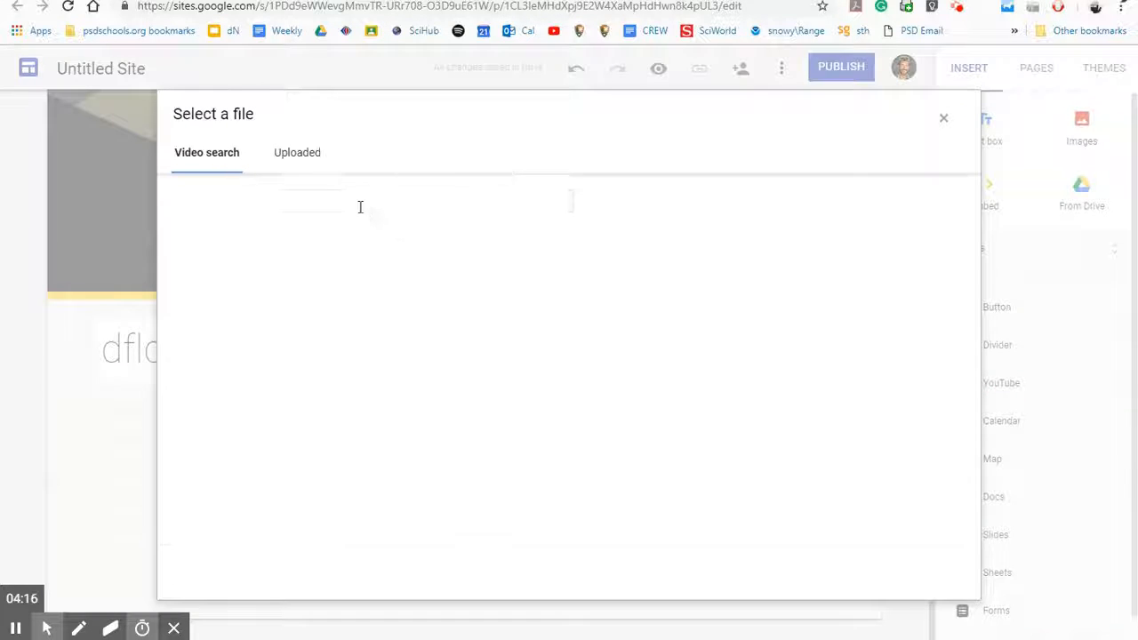
pyautogui.click(321, 201)
pyautogui.write('food')
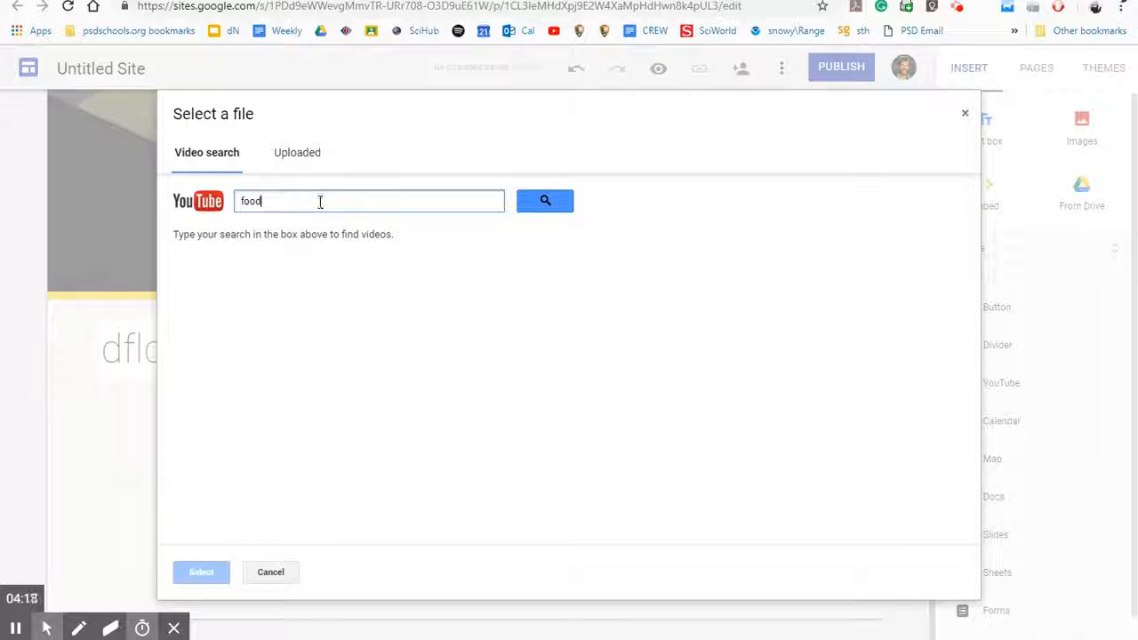
pyautogui.click(546, 201)
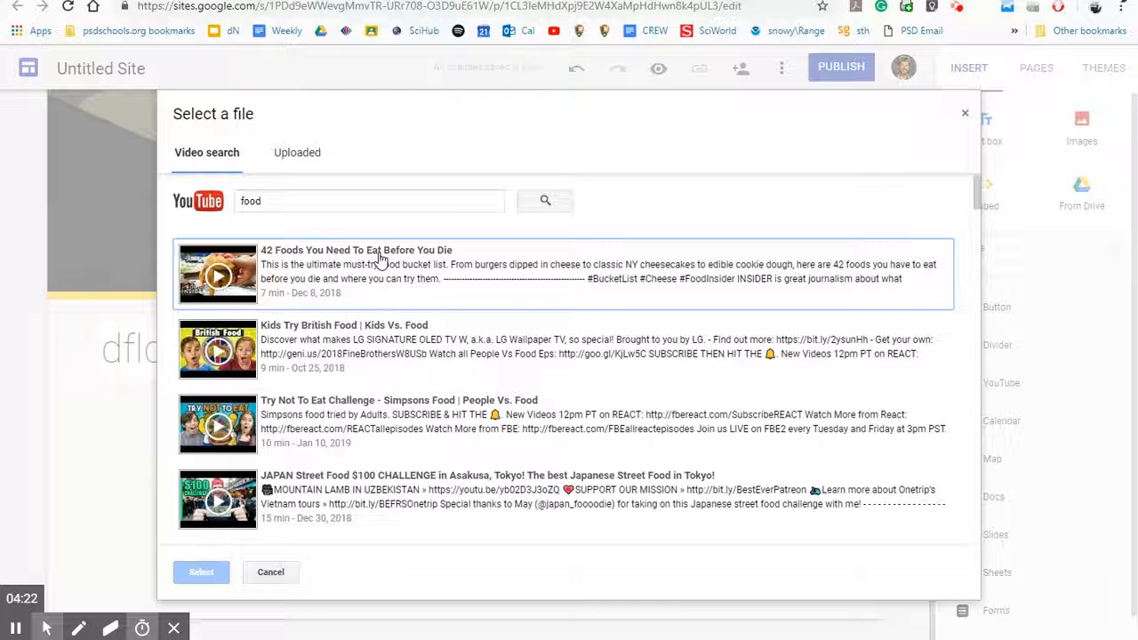
pyautogui.click(378, 280)
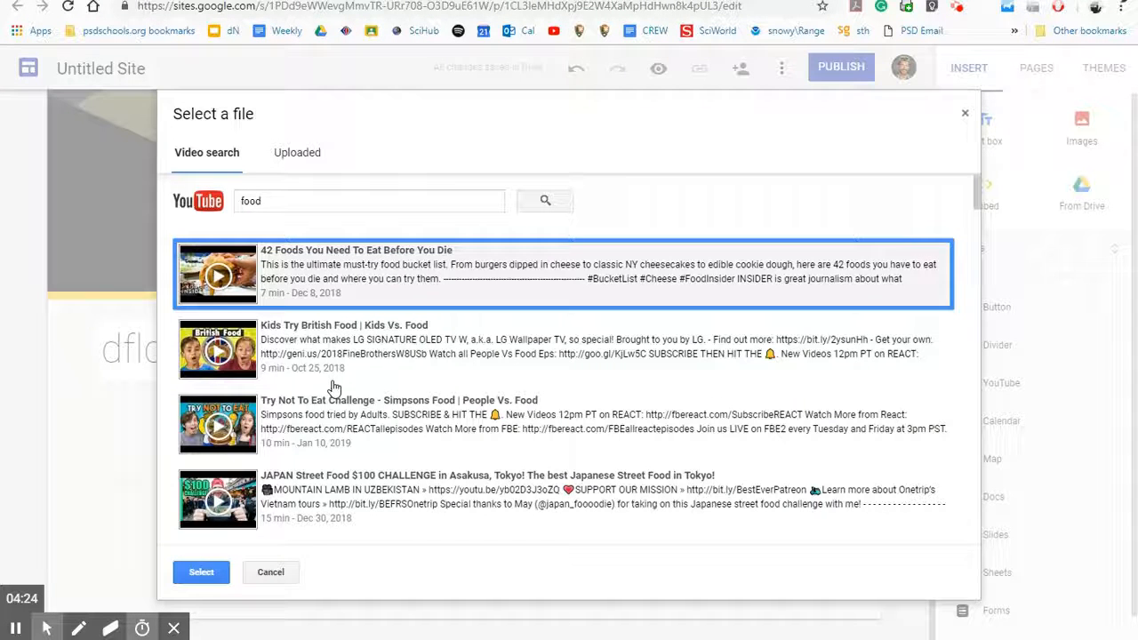
pyautogui.click(201, 572)
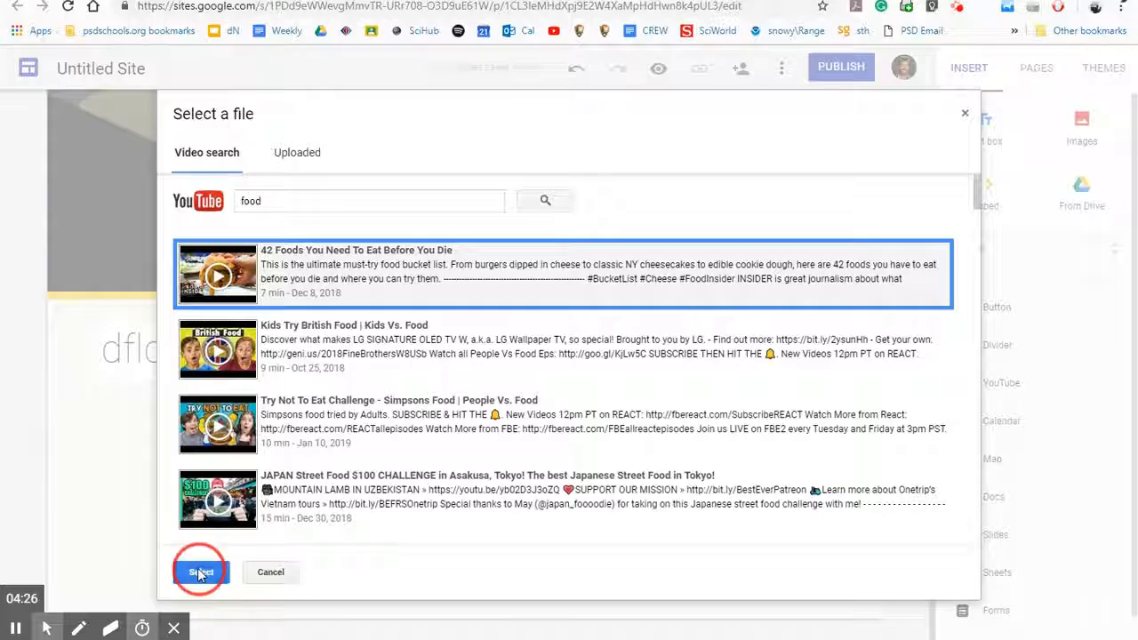
# Step: Reposition and enlarge the embedded video below the Food! button
pyautogui.scroll(-2, 368, 501)
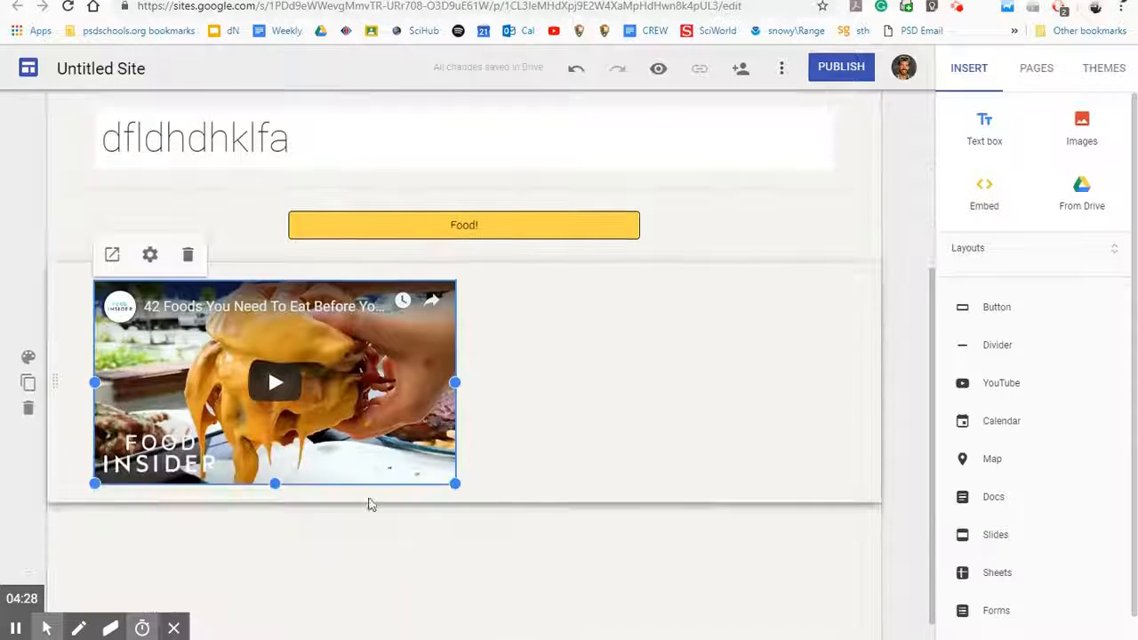
pyautogui.moveTo(368, 480); pyautogui.dragTo(467, 412)
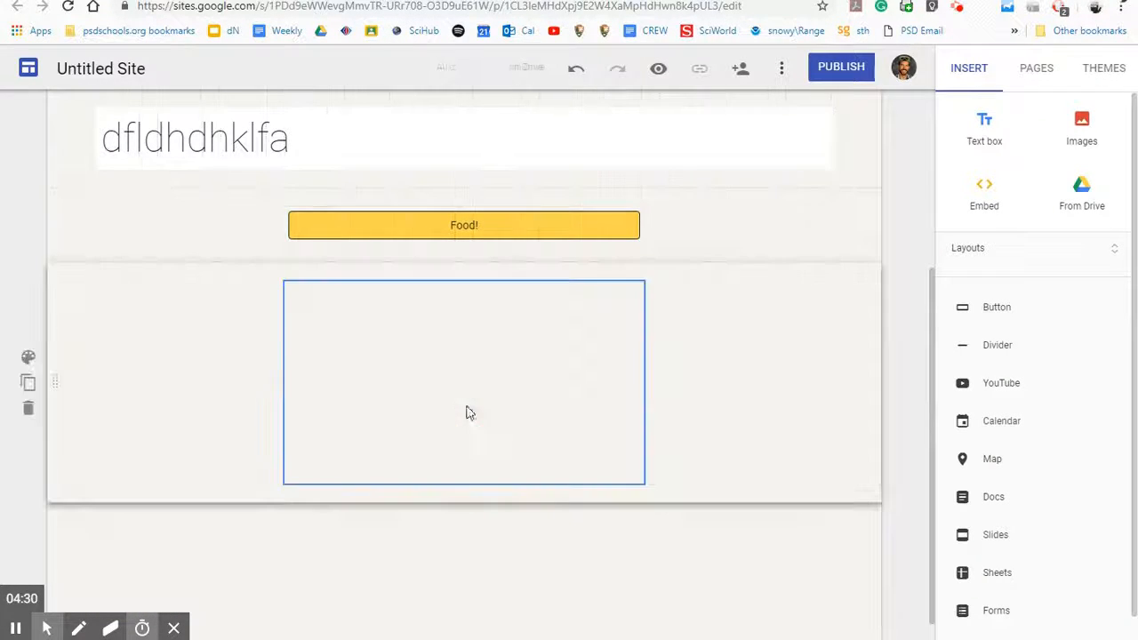
pyautogui.moveTo(645, 482); pyautogui.dragTo(779, 618)
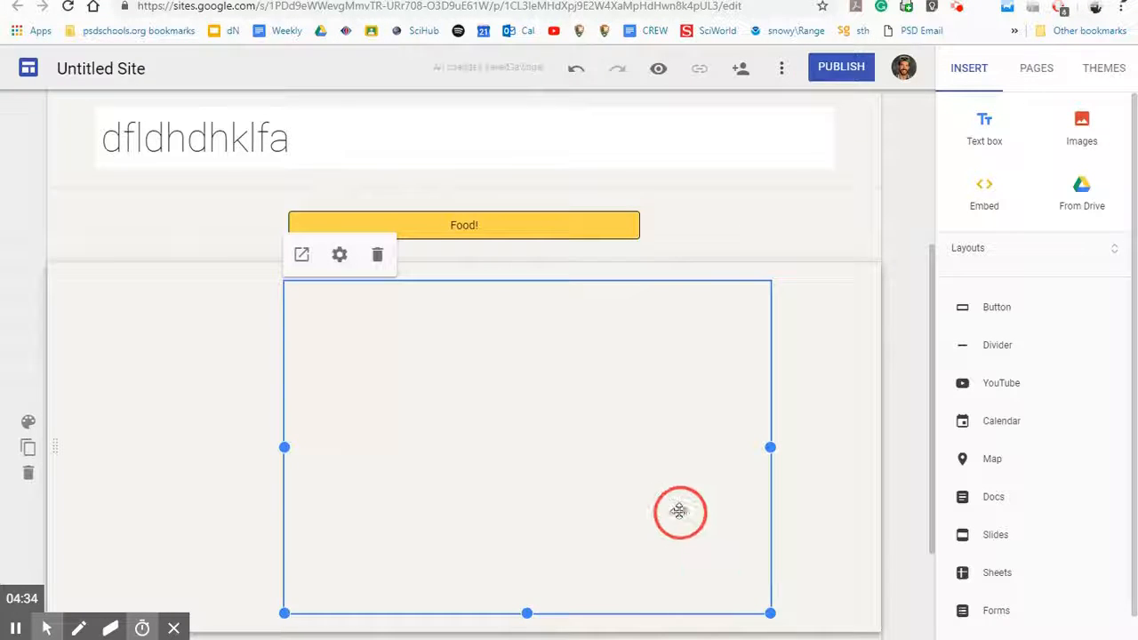
pyautogui.scroll(-2, 834, 425)
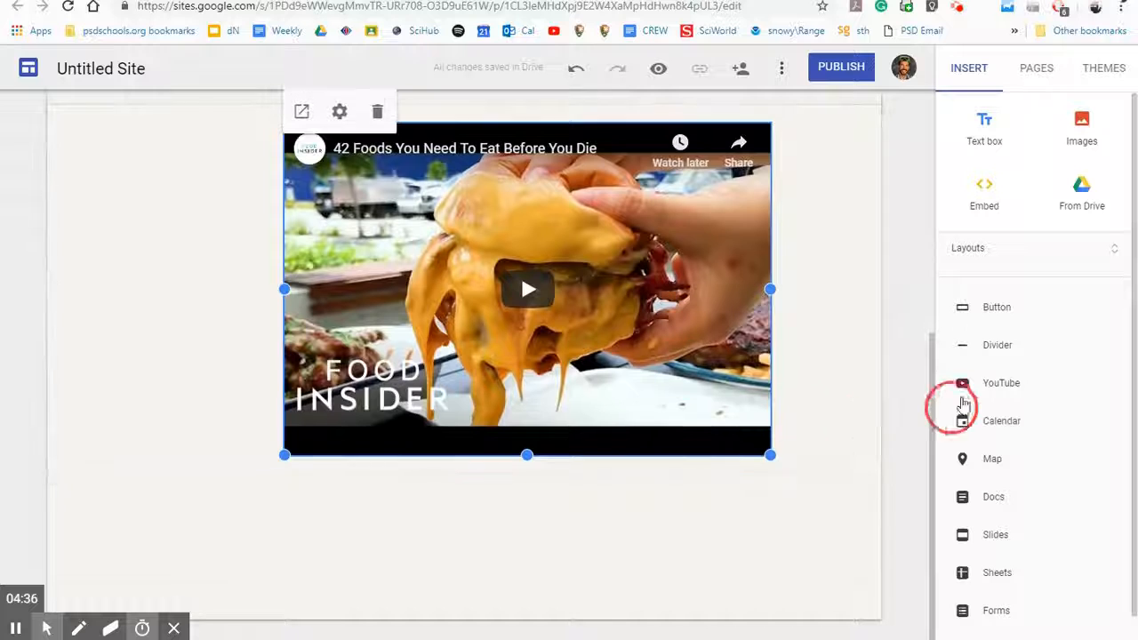
pyautogui.click(1018, 439)
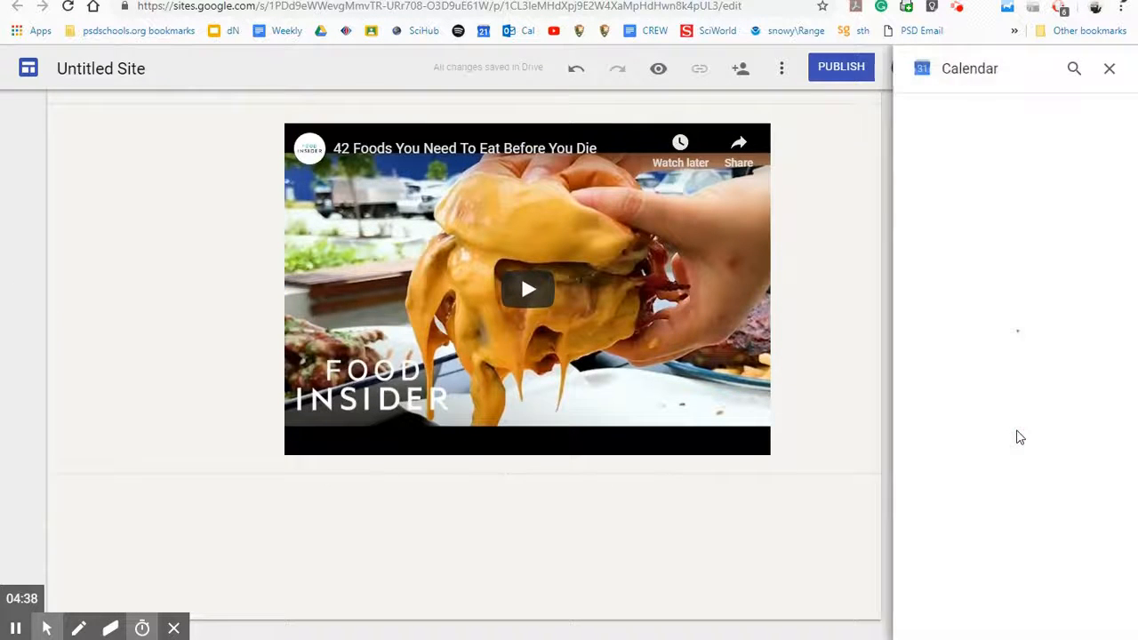
pyautogui.click(904, 163)
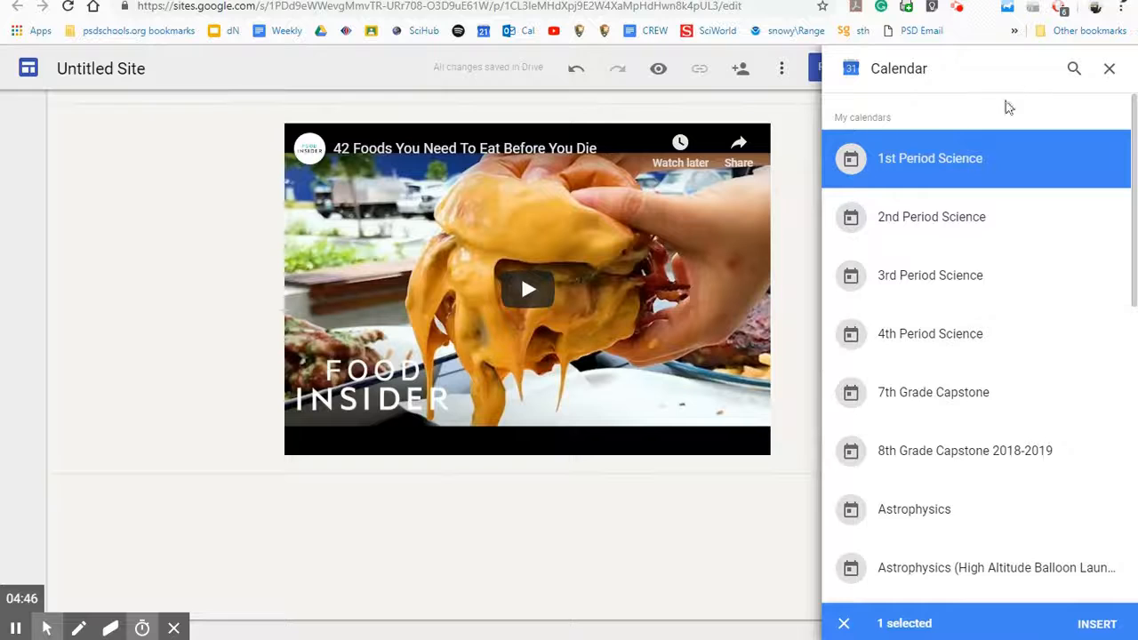
pyautogui.click(843, 623)
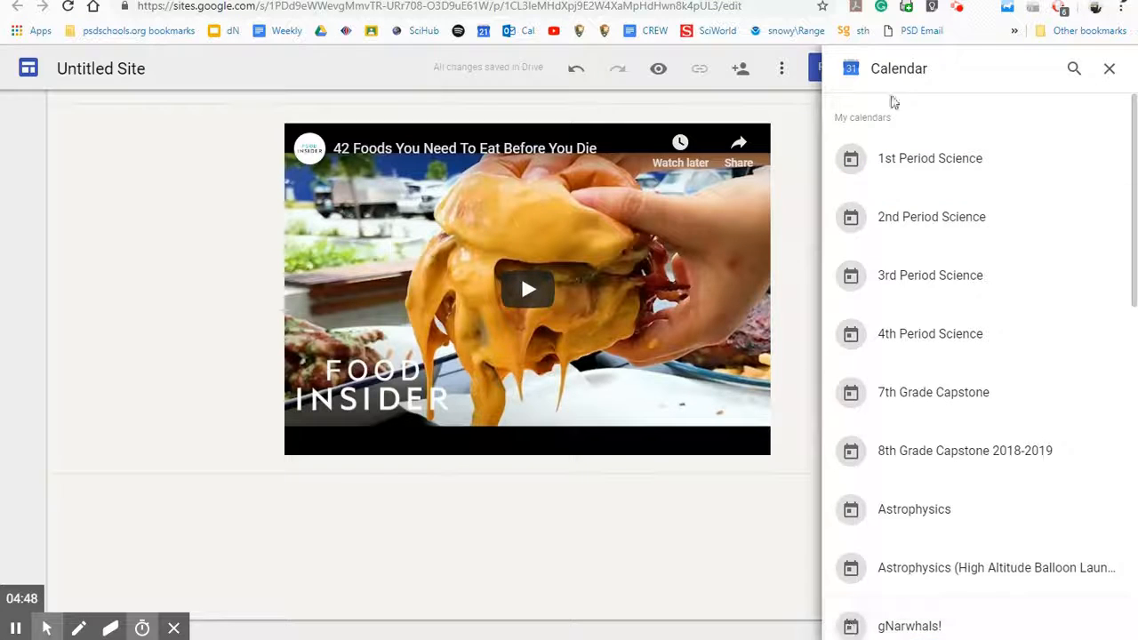
pyautogui.click(1108, 70)
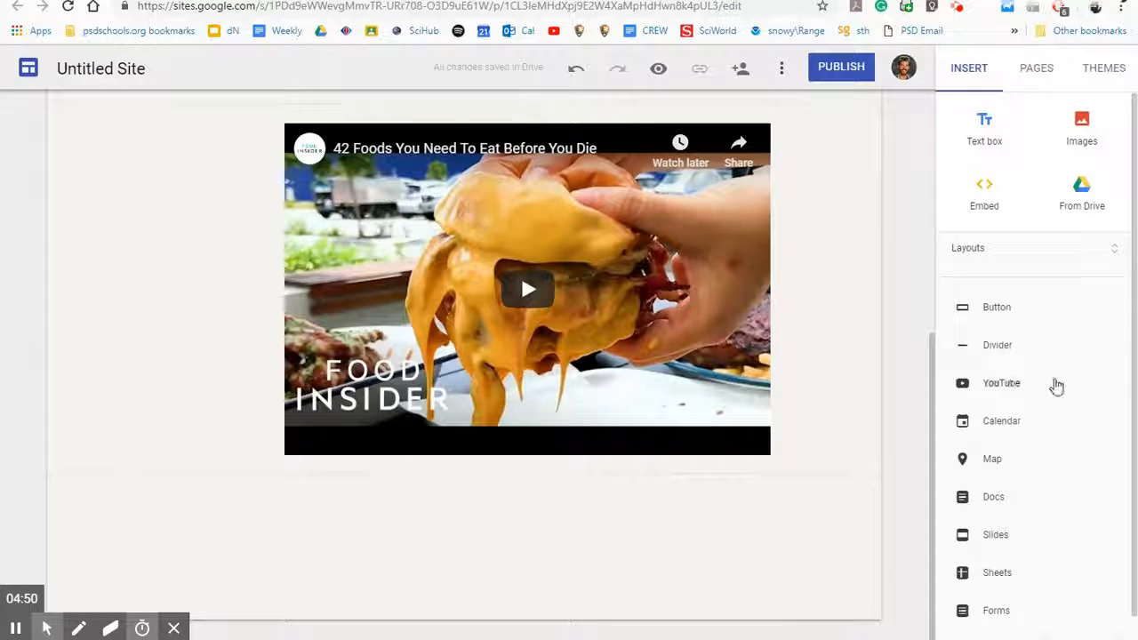
# Step: Insert a map searched for 'food' showing Piazza Saverio Friscia, 20, centred below the video
pyautogui.click(1018, 464)
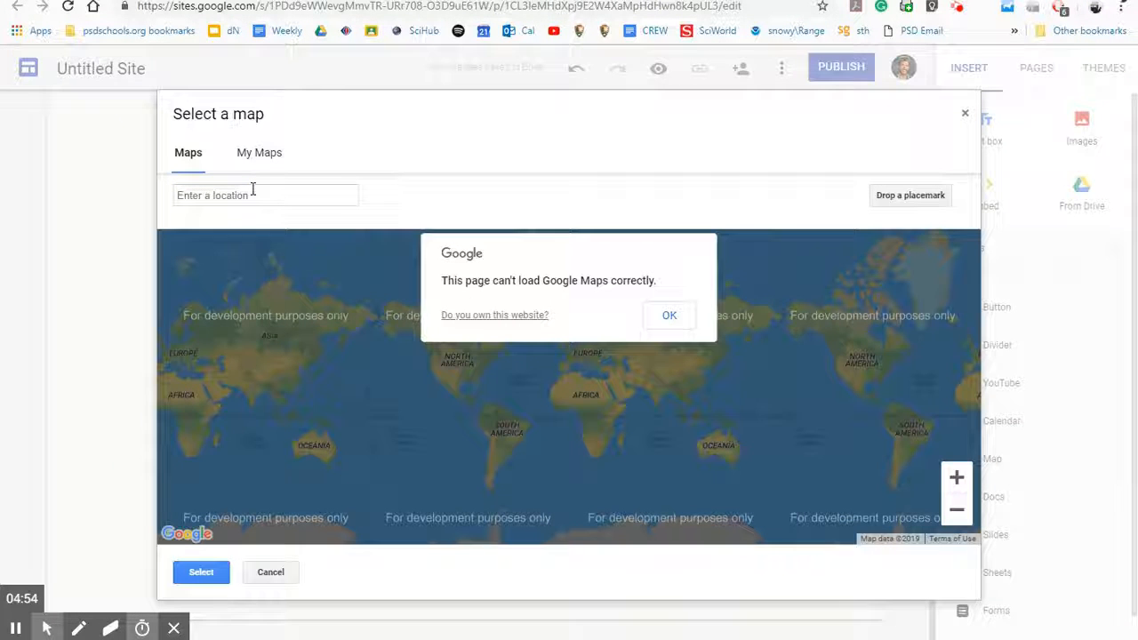
pyautogui.click(253, 191)
pyautogui.write('food')
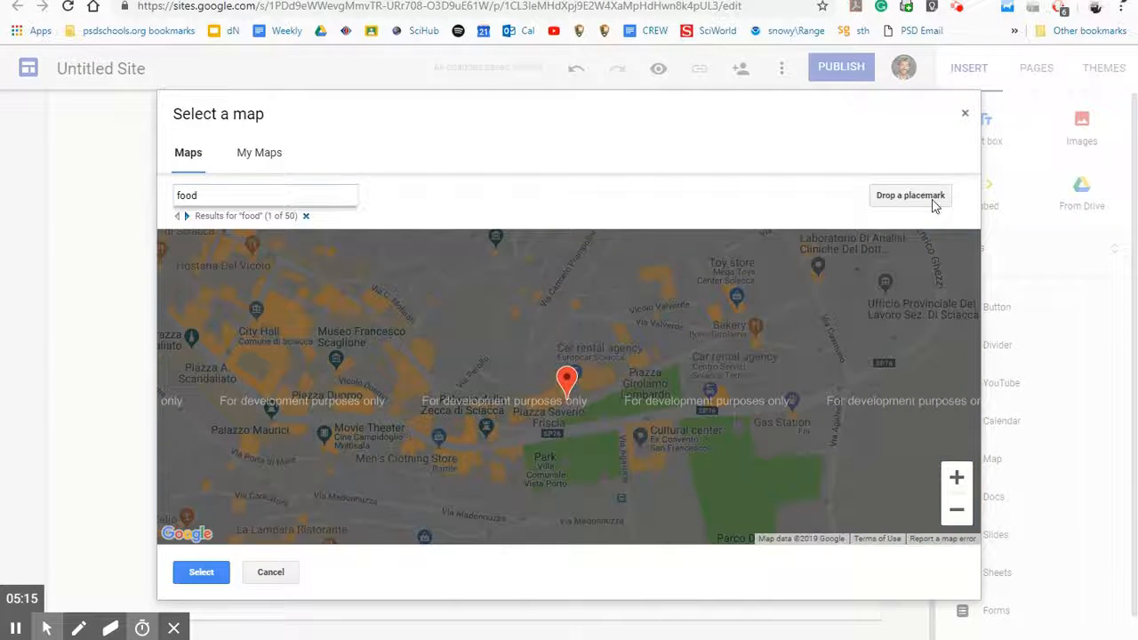
pyautogui.click(933, 199)
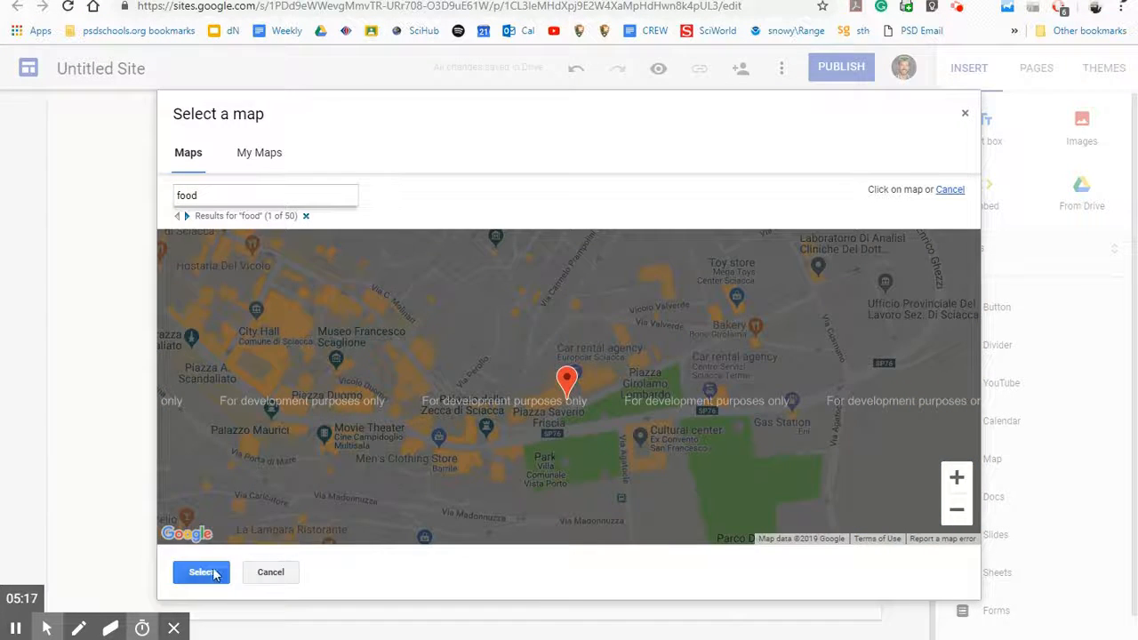
pyautogui.click(219, 573)
pyautogui.moveTo(239, 308); pyautogui.dragTo(480, 300)
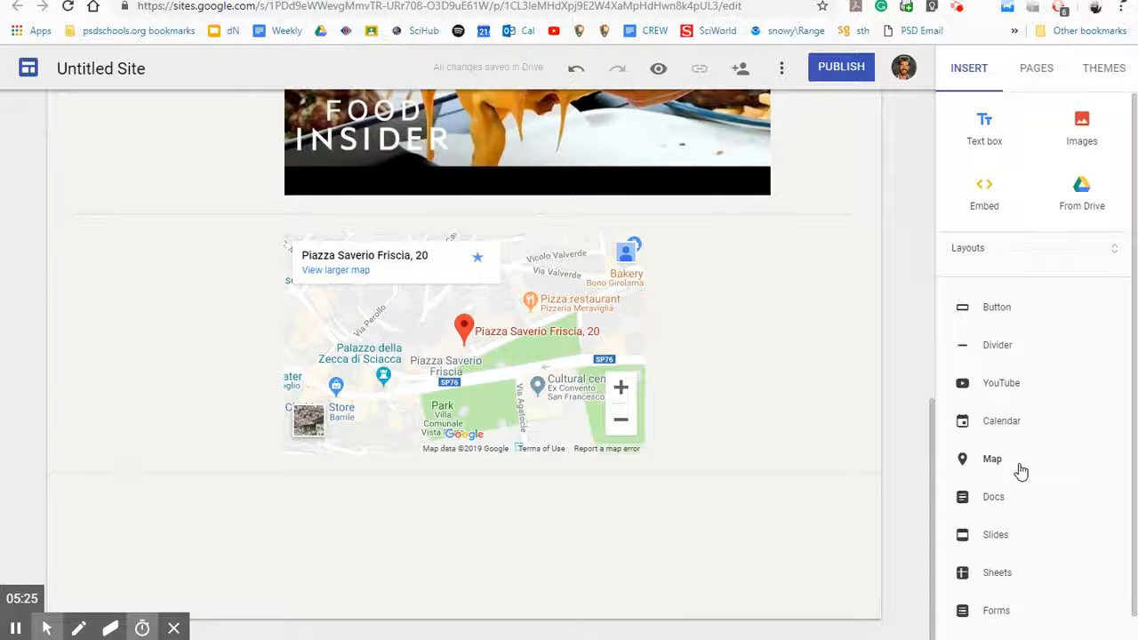
pyautogui.click(1023, 502)
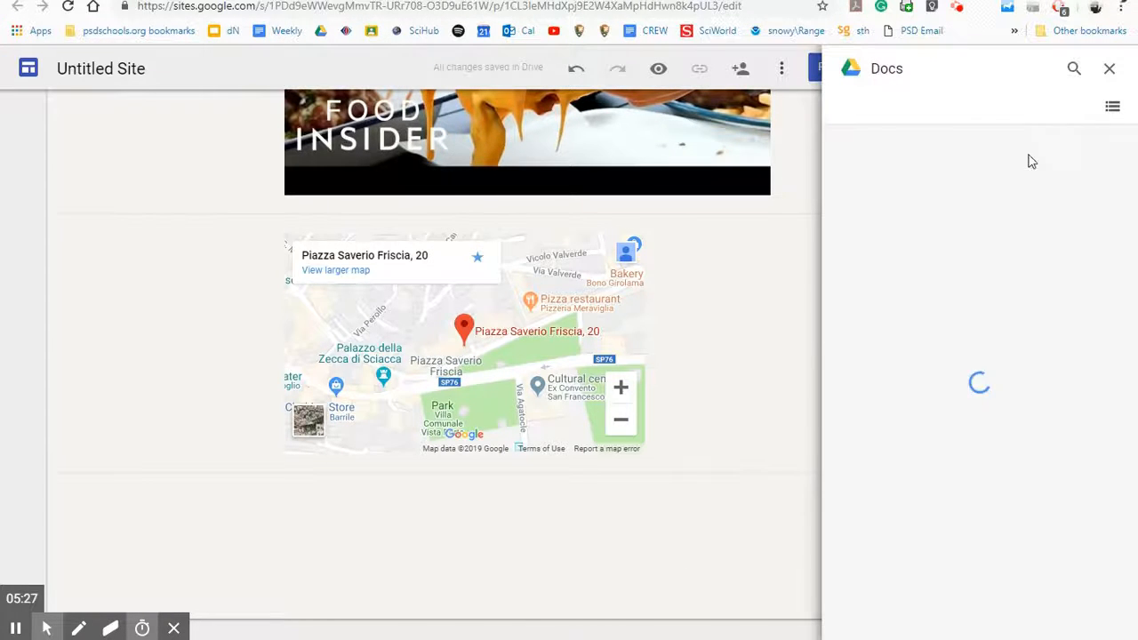
pyautogui.click(1109, 71)
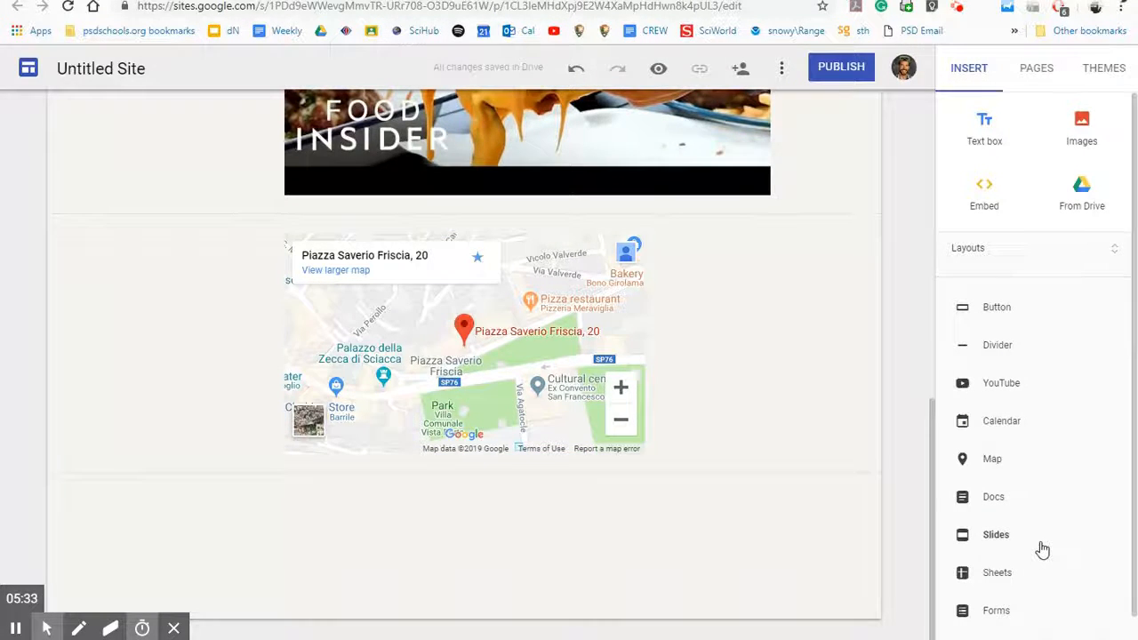
pyautogui.scroll(-1, 1031, 534)
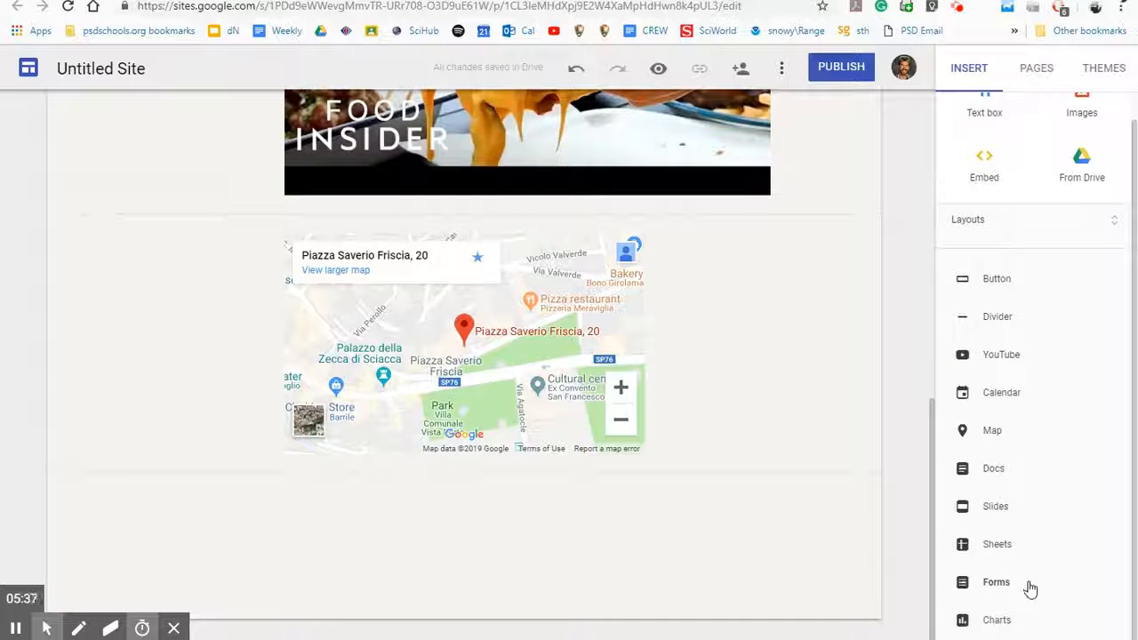
pyautogui.scroll(2, 1029, 625)
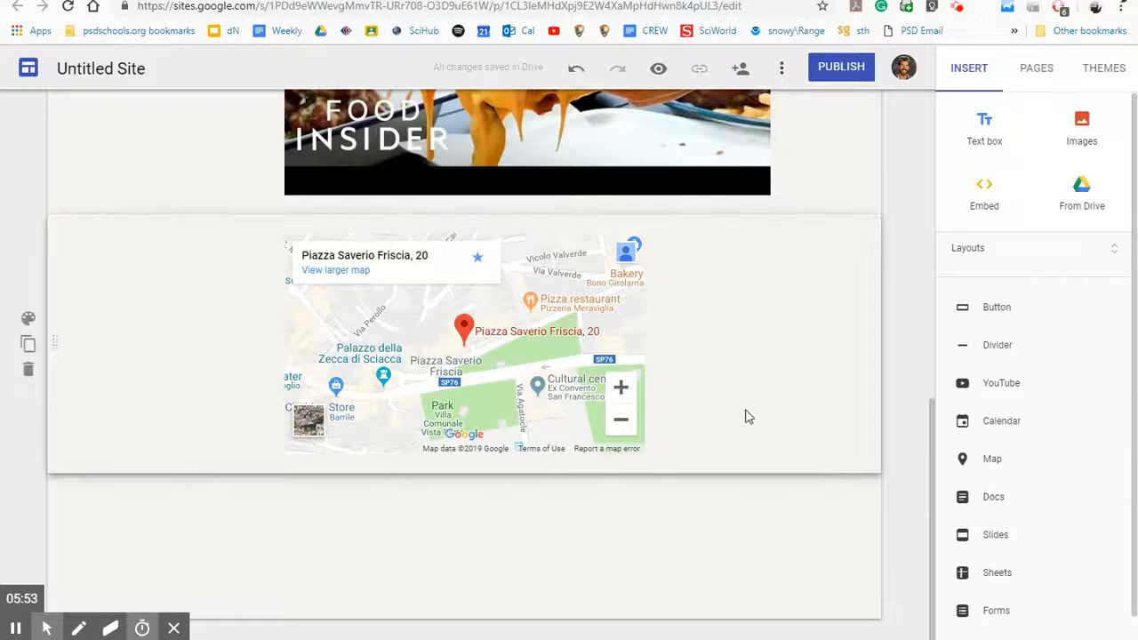
pyautogui.scroll(7, 742, 418)
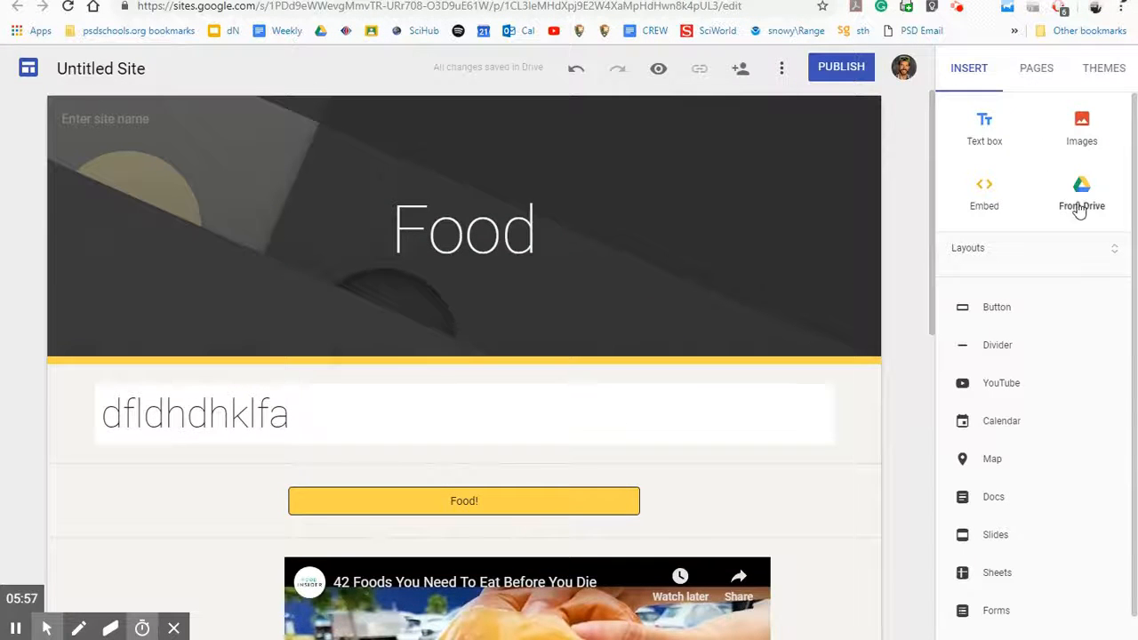
pyautogui.click(1084, 124)
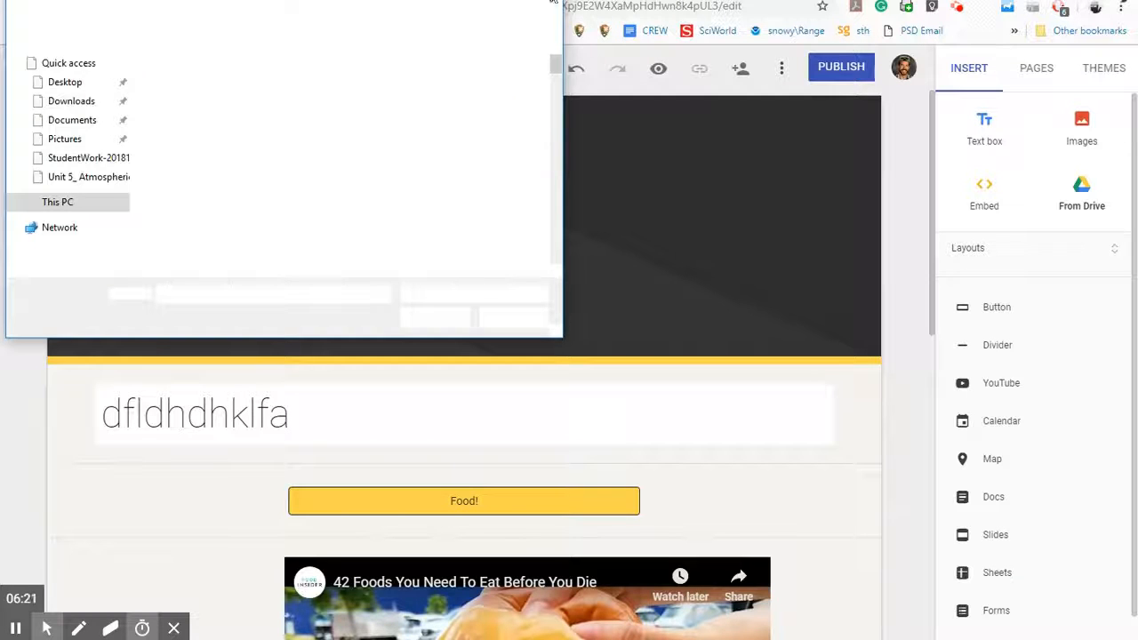
pyautogui.click(555, 9)
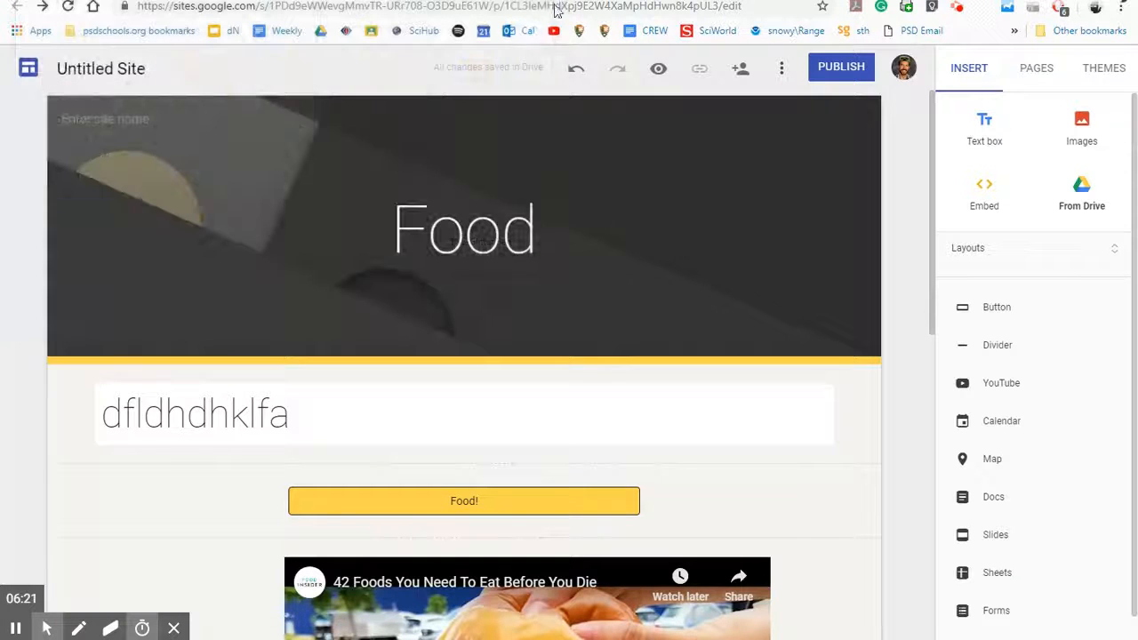
# Step: Open the Pages panel, confirming the site holds only the Home page
pyautogui.click(1028, 75)
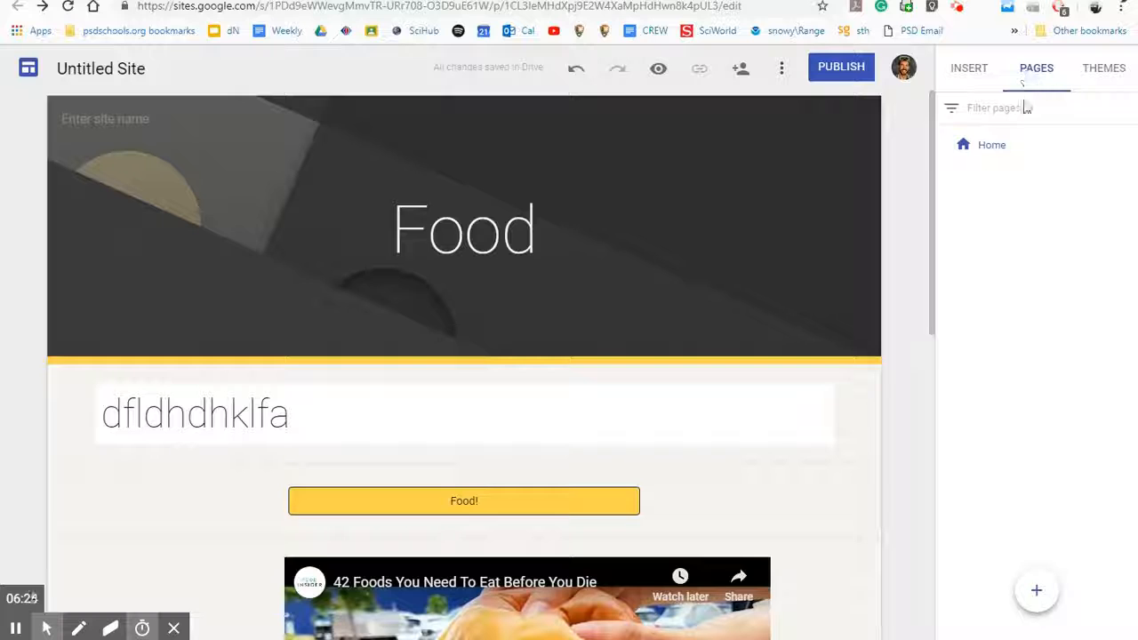
pyautogui.click(414, 406)
pyautogui.scroll(-1, 415, 405)
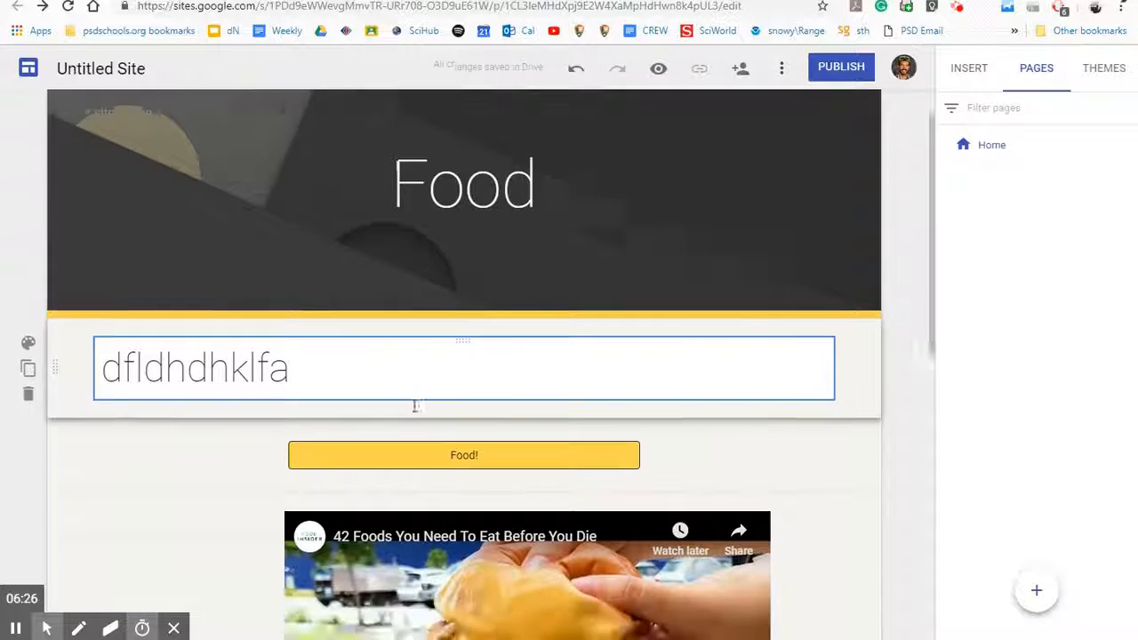
pyautogui.scroll(-7, 414, 406)
pyautogui.scroll(7, 436, 350)
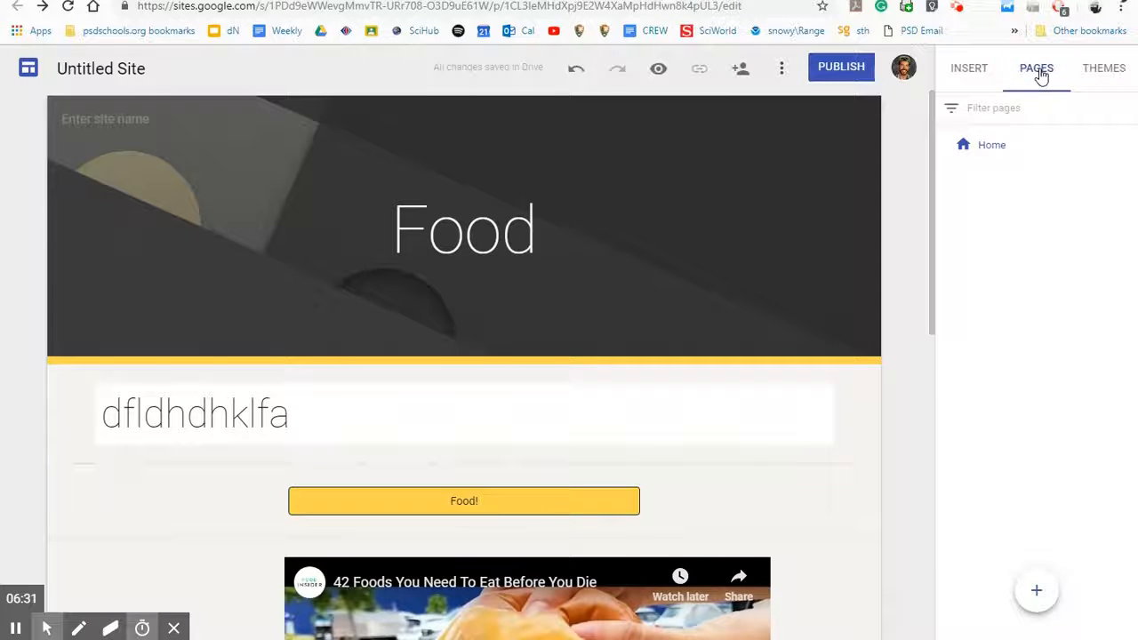
# Step: Create a new page named American, then switch from Home to the American page
pyautogui.moveTo(1038, 603)
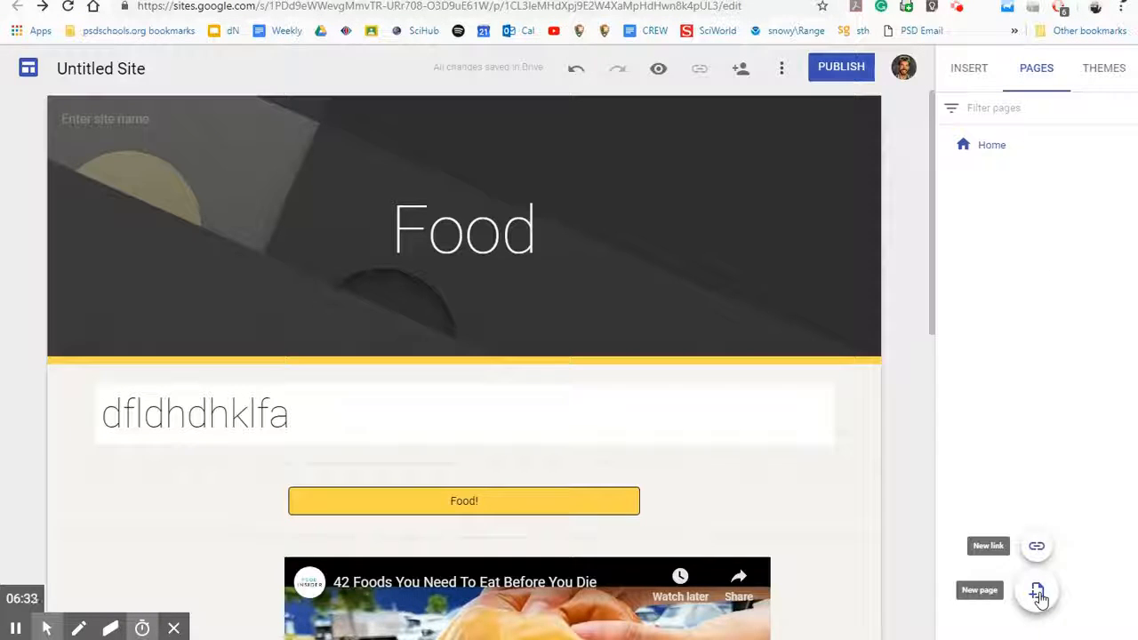
pyautogui.click(1038, 594)
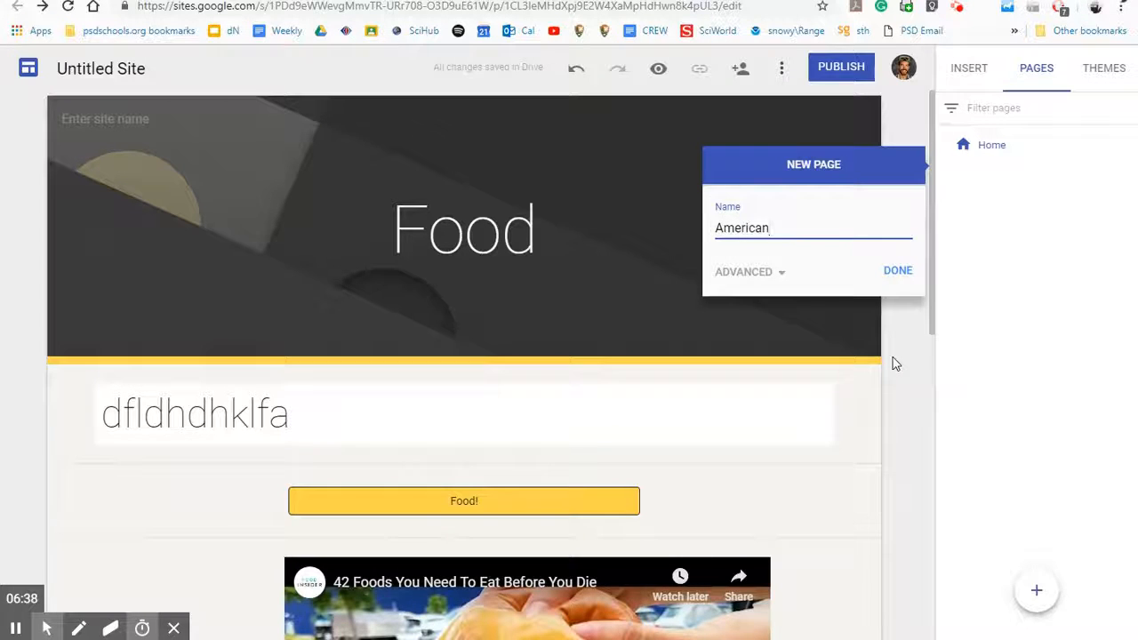
pyautogui.click(896, 270)
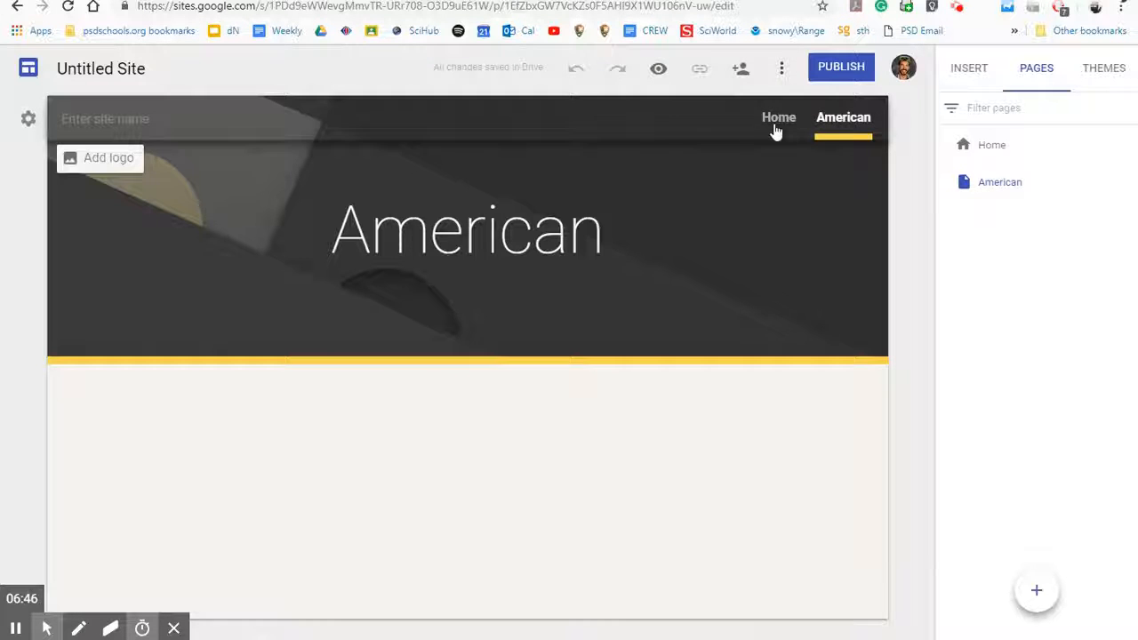
pyautogui.click(776, 125)
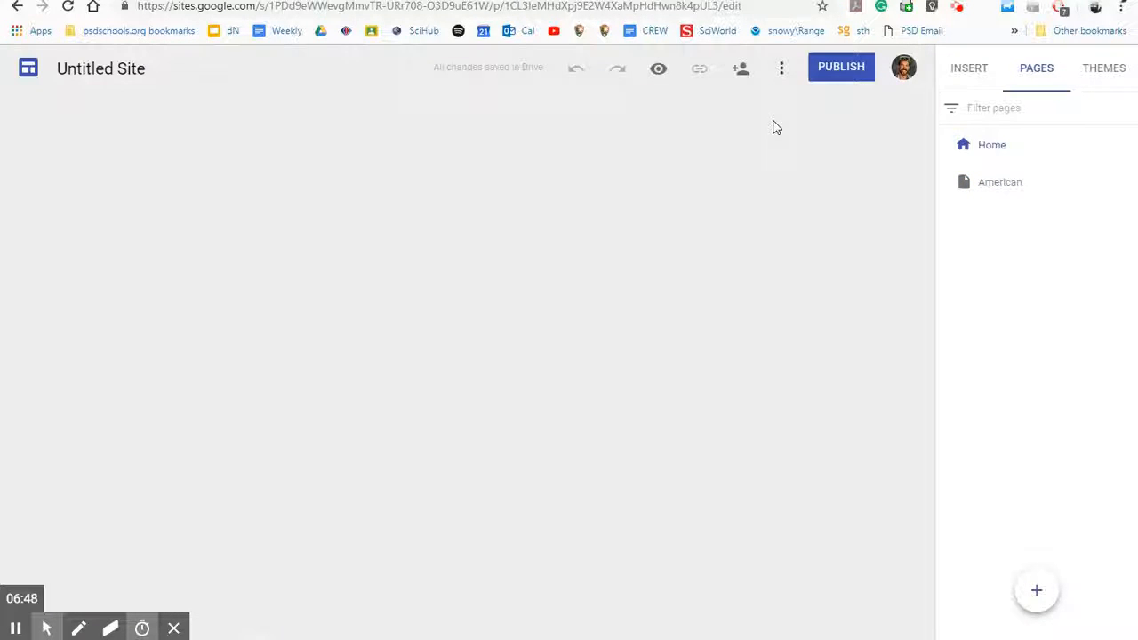
pyautogui.click(839, 121)
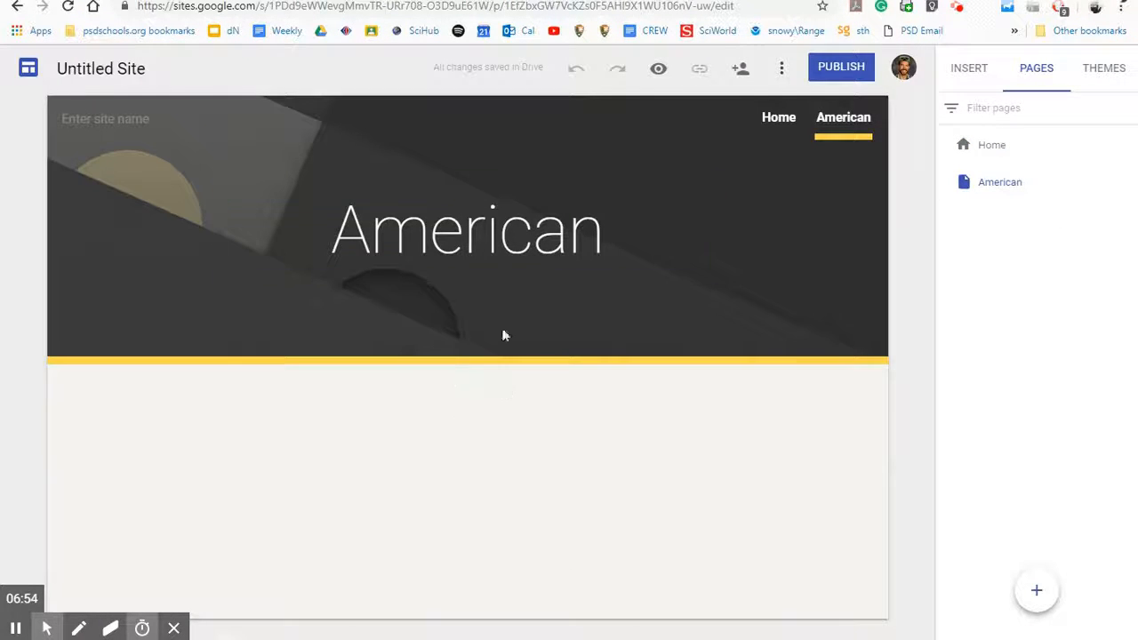
# Step: Duplicate the Home page as 'Copy of Home' and open the new copy
pyautogui.click(975, 148)
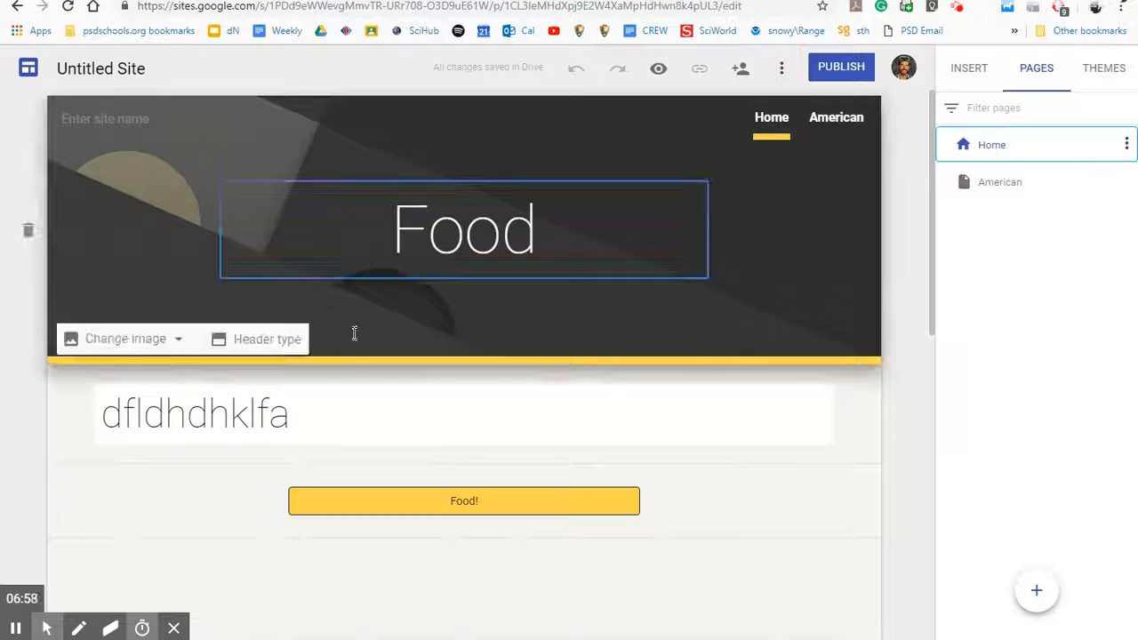
pyautogui.scroll(-3, 520, 471)
pyautogui.scroll(3, 510, 385)
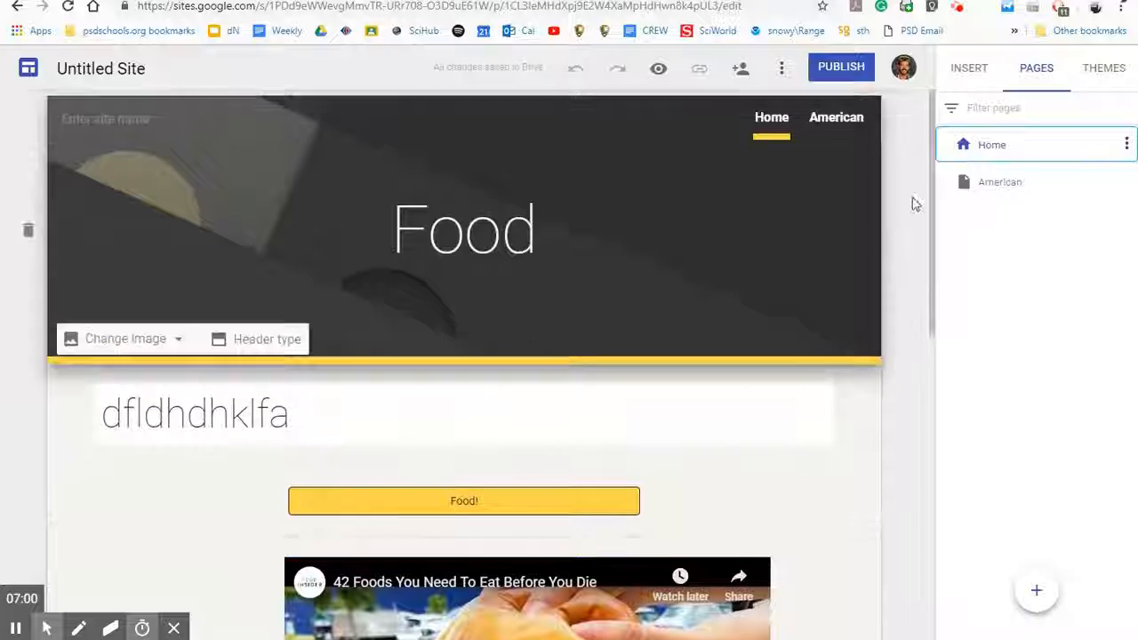
pyautogui.rightClick(986, 148)
pyautogui.click(1055, 486)
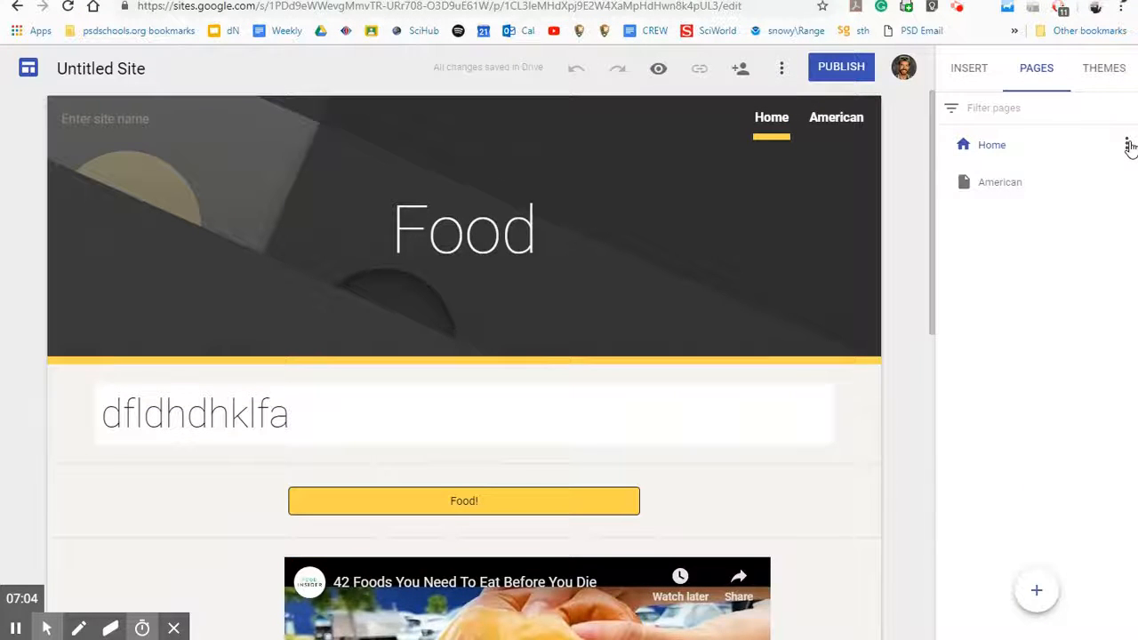
pyautogui.click(1125, 149)
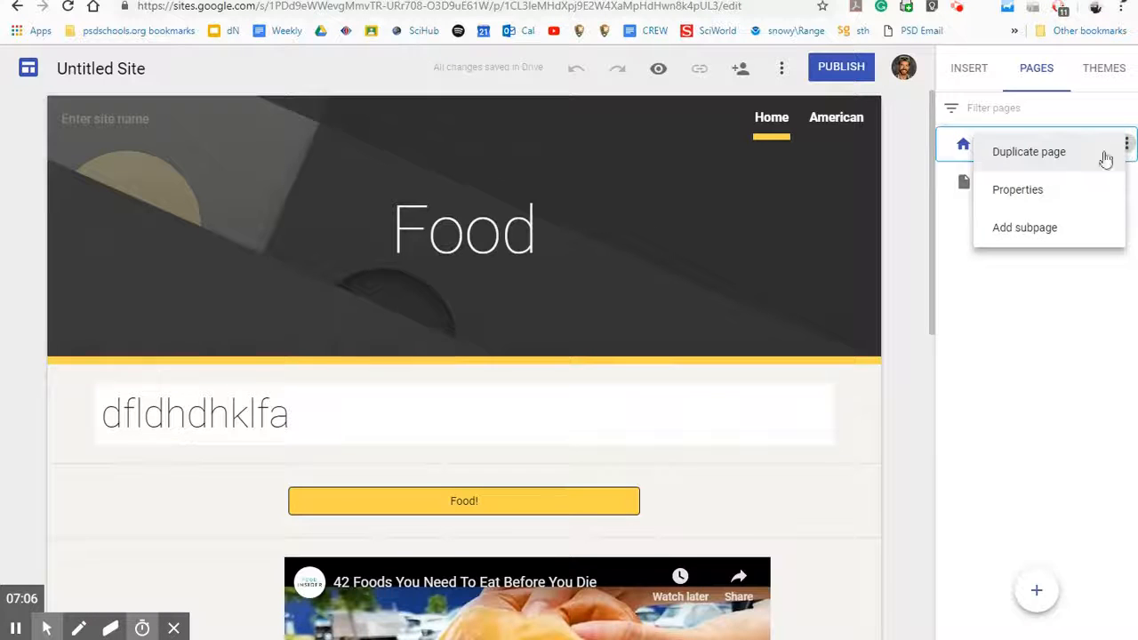
pyautogui.click(1027, 166)
pyautogui.click(733, 229)
pyautogui.click(791, 228)
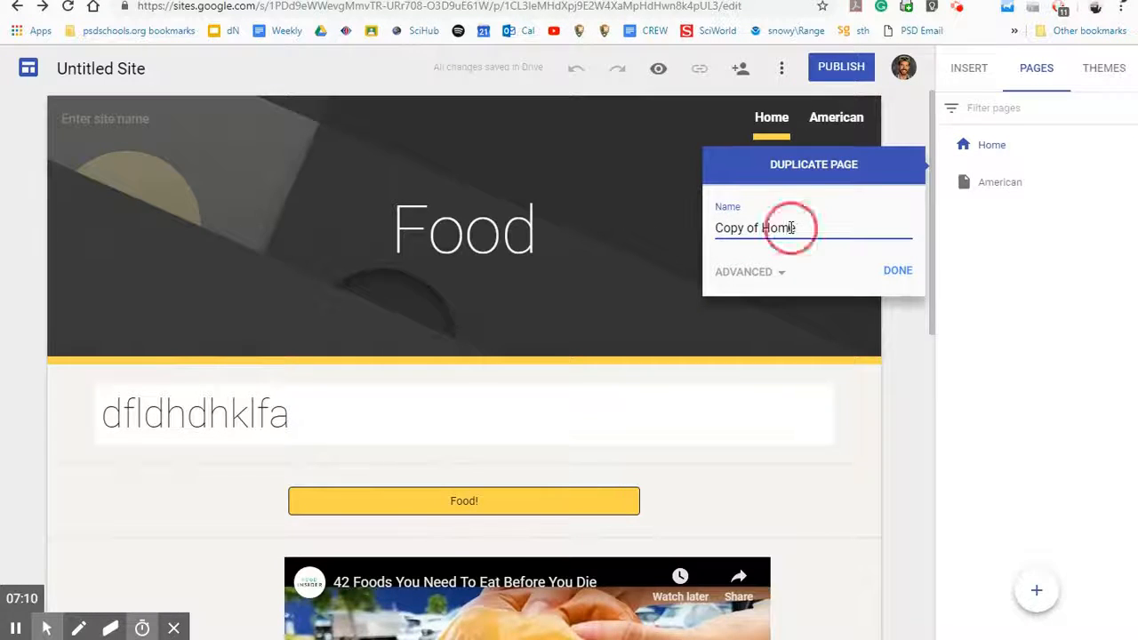
pyautogui.click(898, 271)
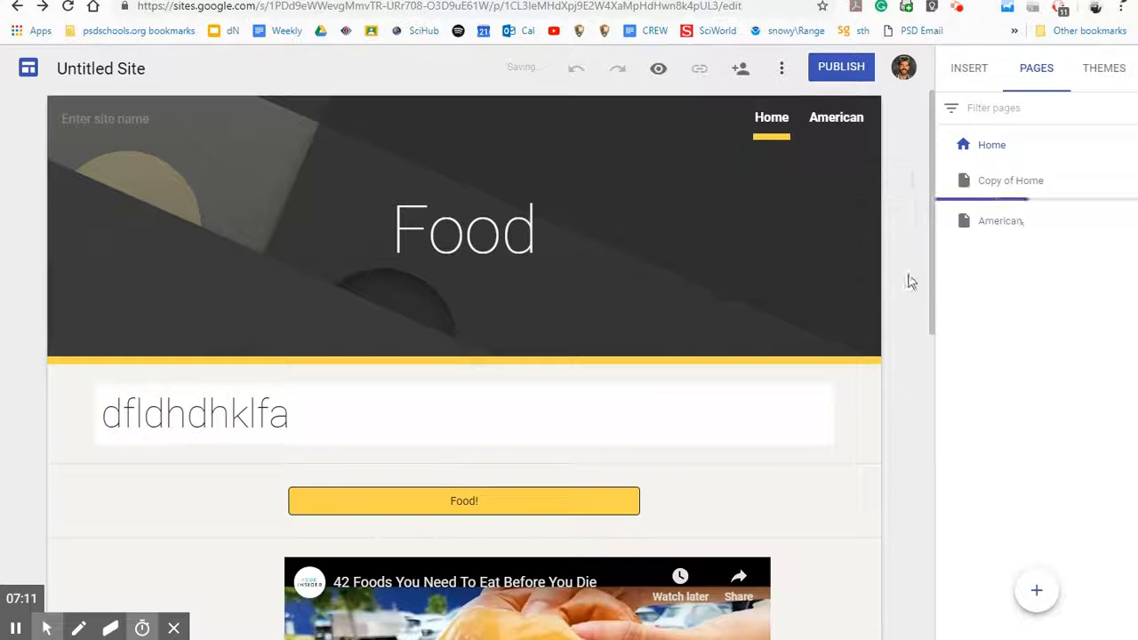
pyautogui.click(1036, 182)
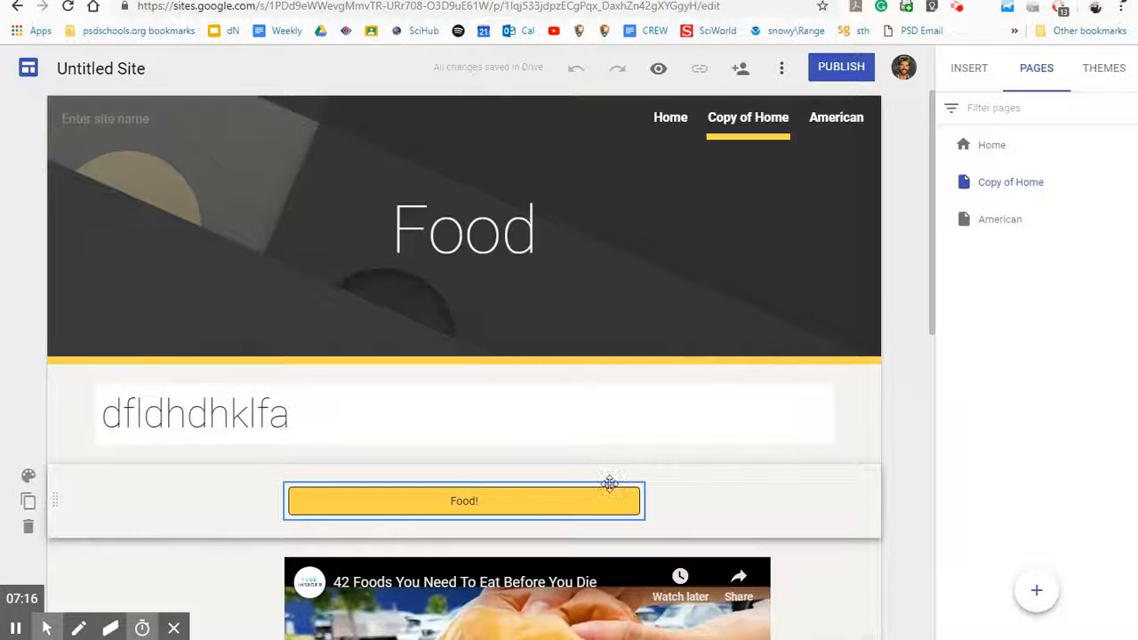
# Step: Add extra d's so the title reads 'dfldhddddddhklfa', then view the Themes and Insert panels
pyautogui.scroll(-2, 292, 376)
pyautogui.click(206, 256)
pyautogui.write('ddddd')
pyautogui.scroll(-3, 512, 391)
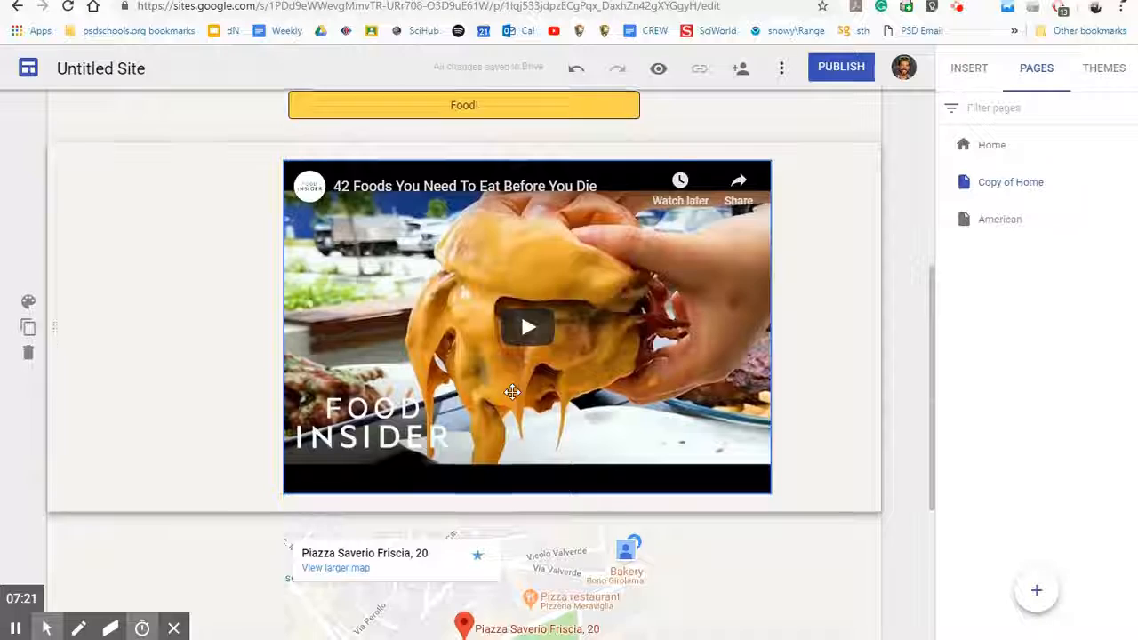
pyautogui.scroll(-4, 511, 391)
pyautogui.scroll(8, 399, 381)
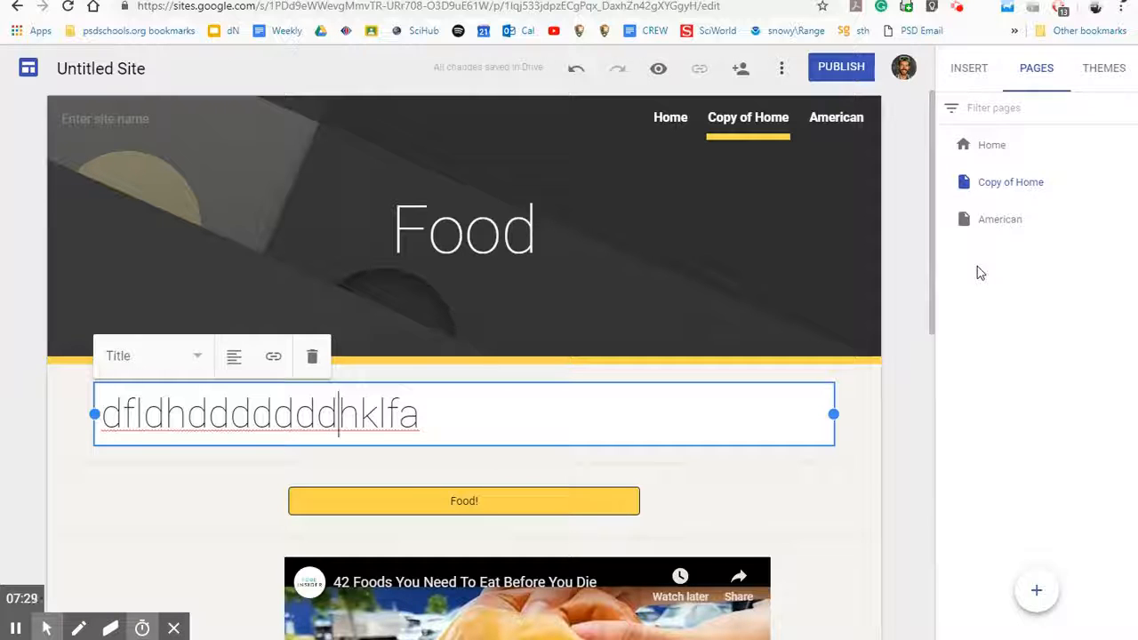
pyautogui.click(1089, 75)
pyautogui.click(968, 71)
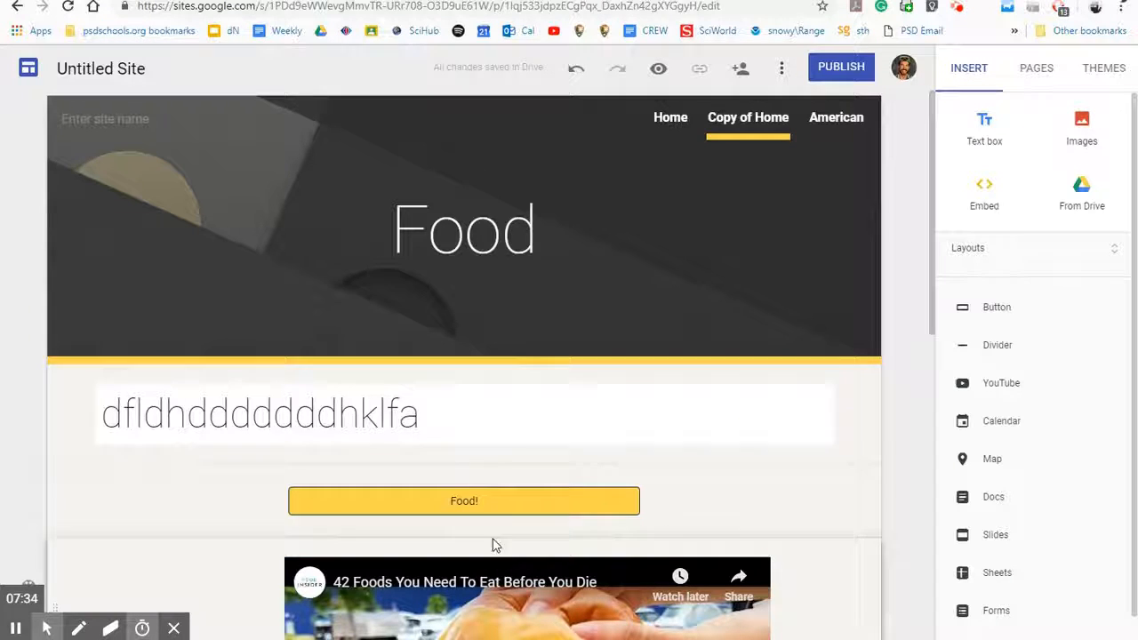
# Step: Publish the site with 'food4u' as its web address
pyautogui.click(855, 69)
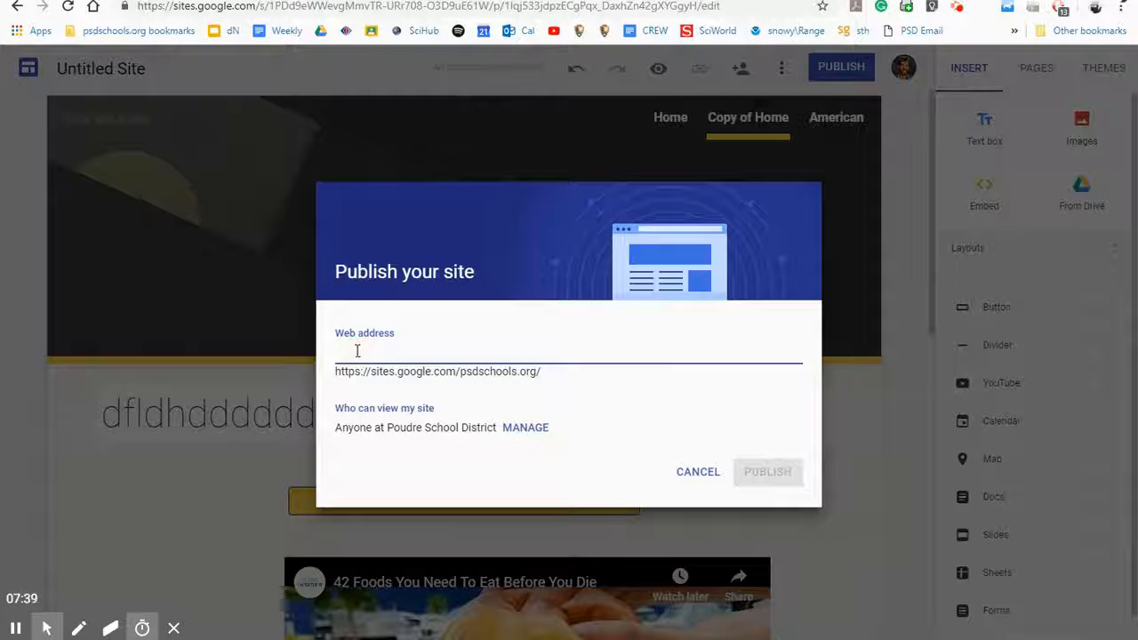
pyautogui.moveTo(336, 372); pyautogui.dragTo(546, 373)
pyautogui.click(547, 374)
pyautogui.click(521, 356)
pyautogui.write('food4u')
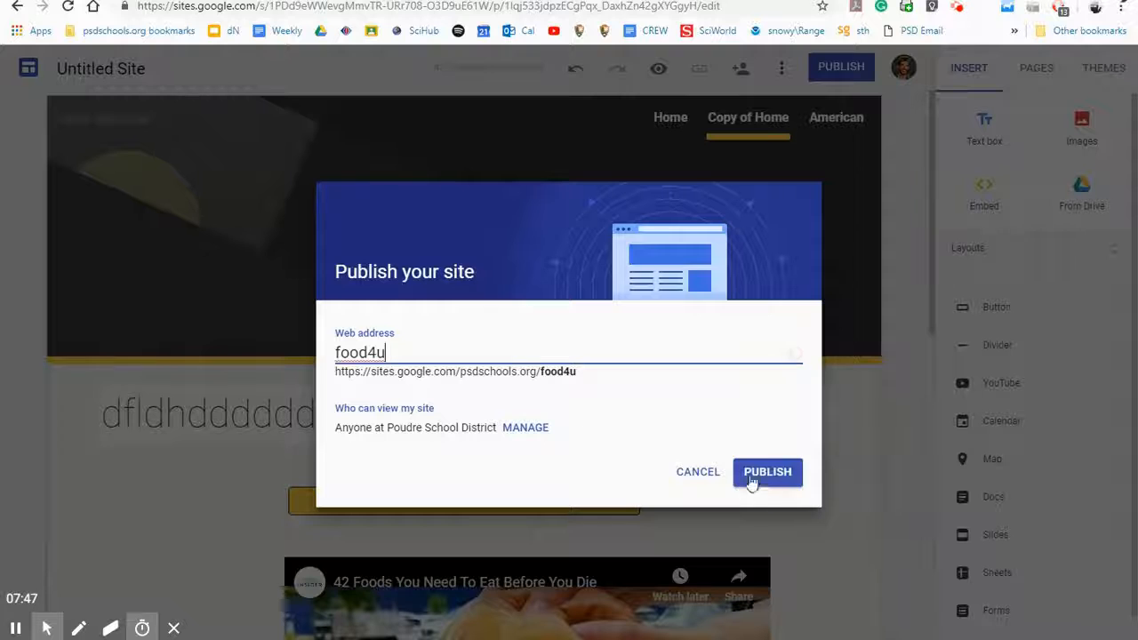
pyautogui.click(767, 472)
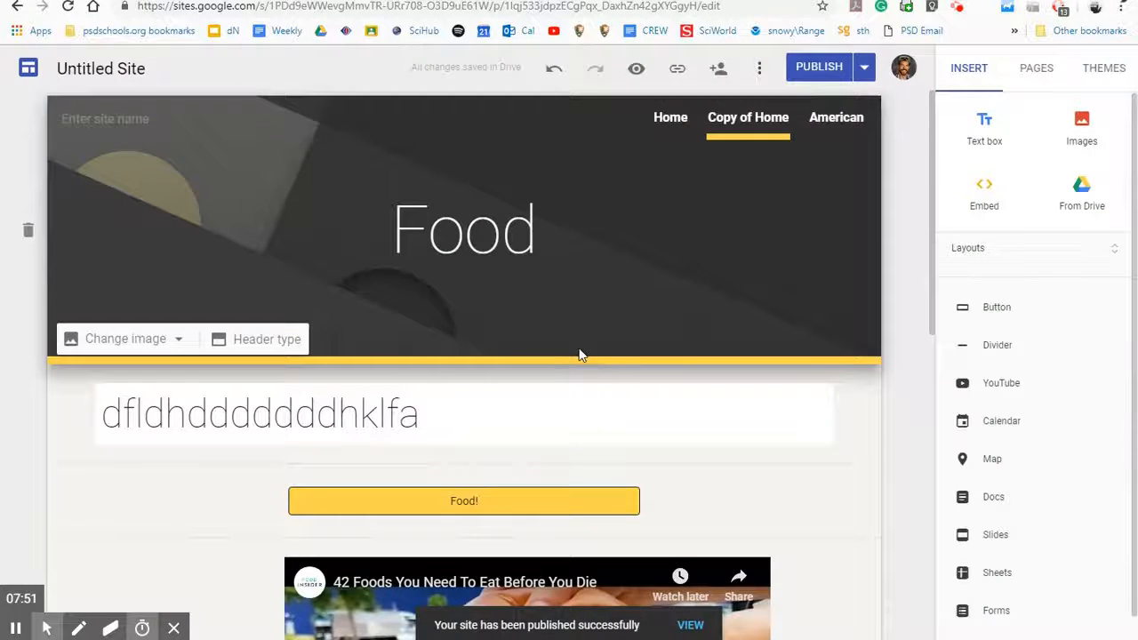
# Step: View the live site at /food4u/copy-of-home, scroll through it, then return to the editor
pyautogui.click(865, 71)
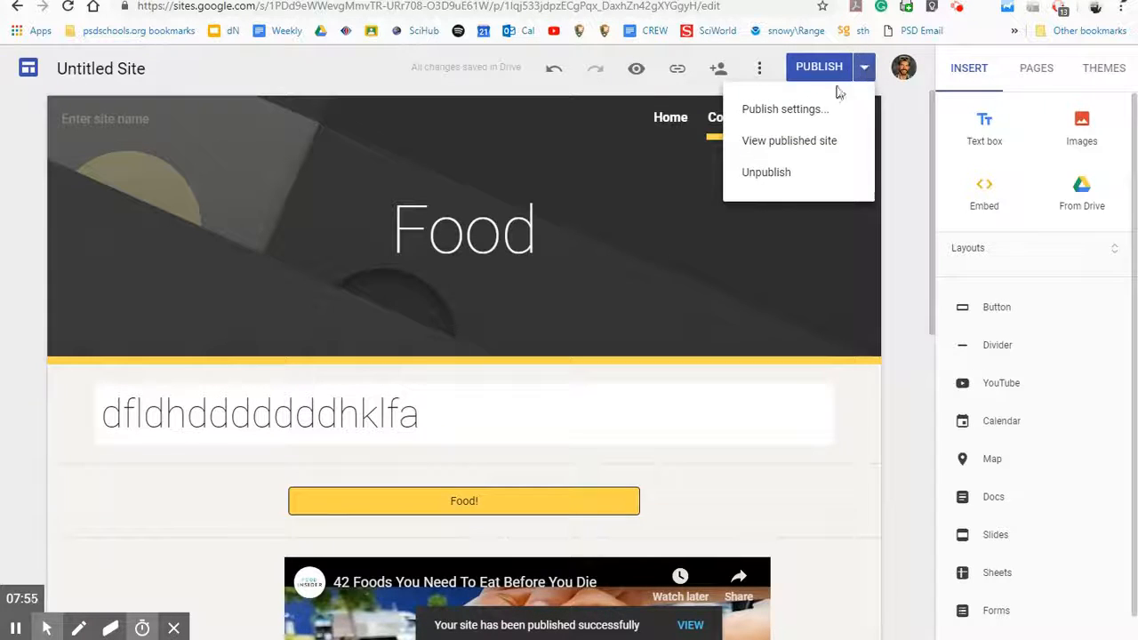
pyautogui.click(822, 147)
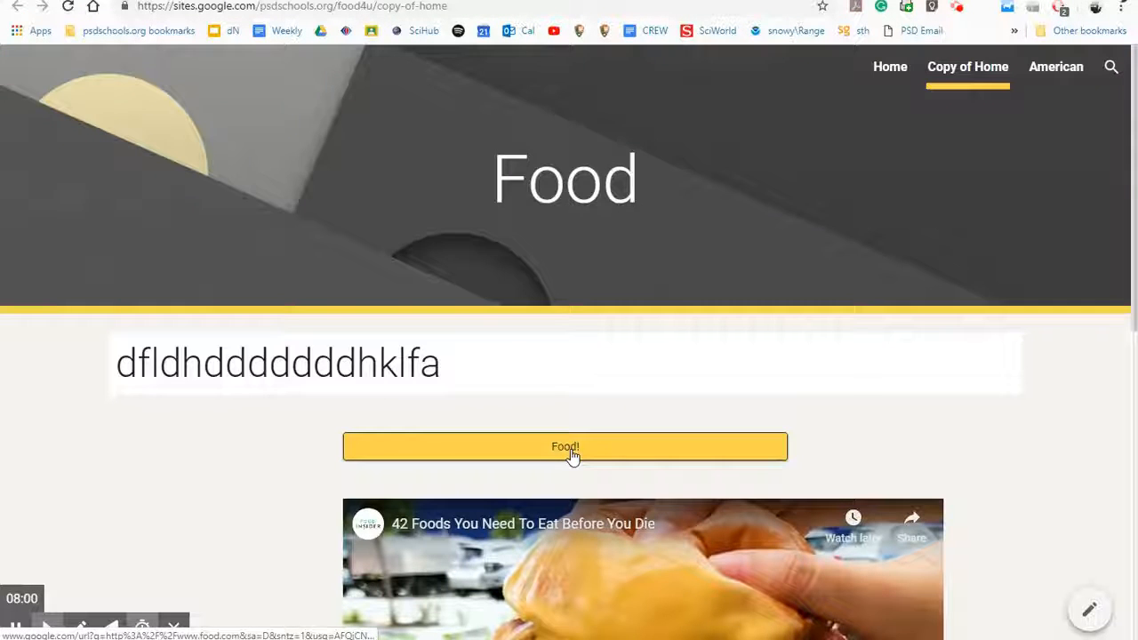
pyautogui.scroll(-7, 571, 453)
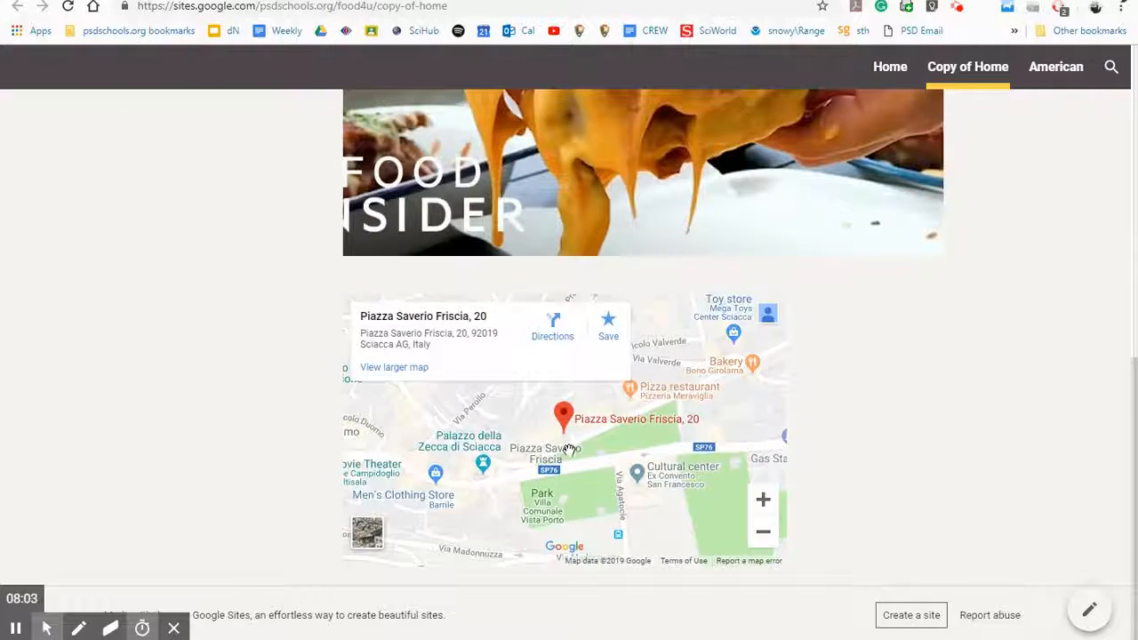
pyautogui.scroll(10, 569, 450)
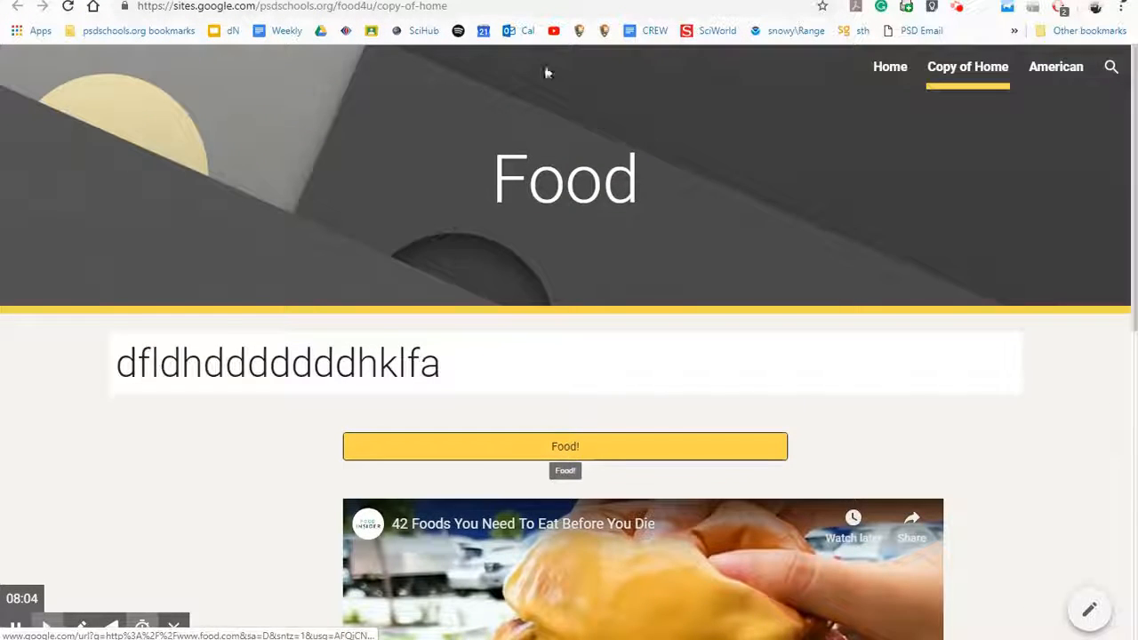
pyautogui.click(485, 1)
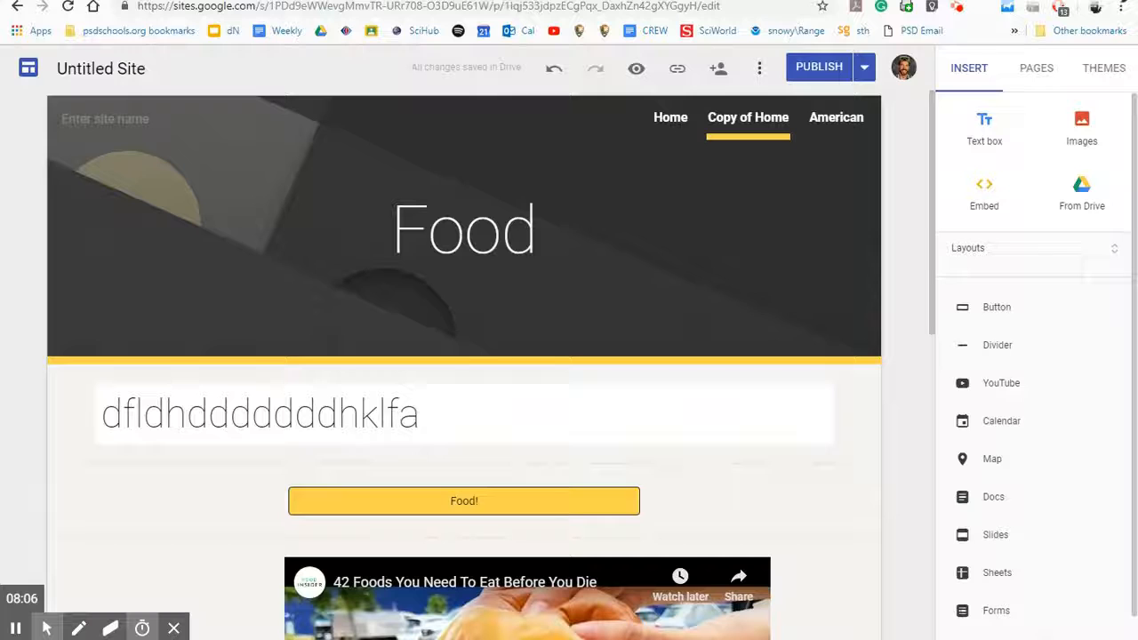
pyautogui.click(613, 0)
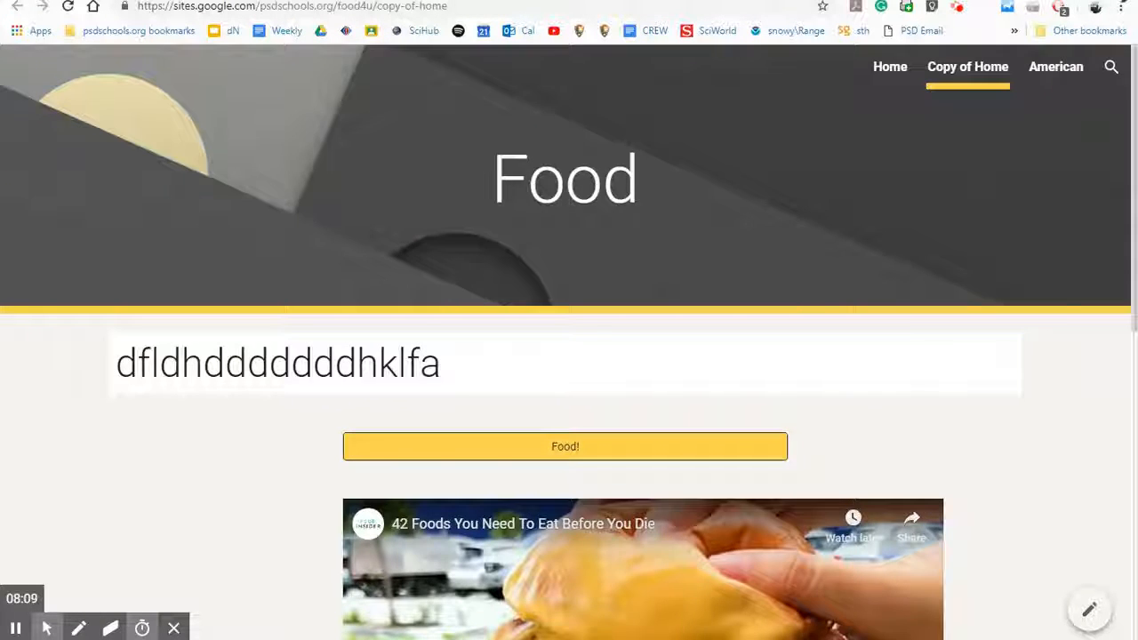
pyautogui.click(485, 1)
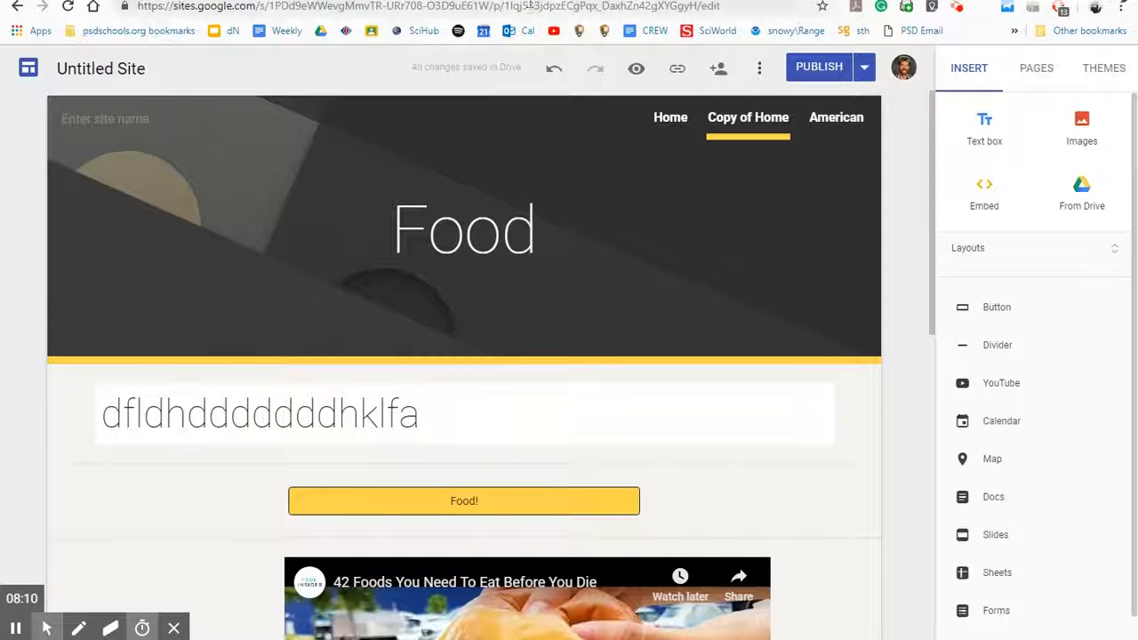